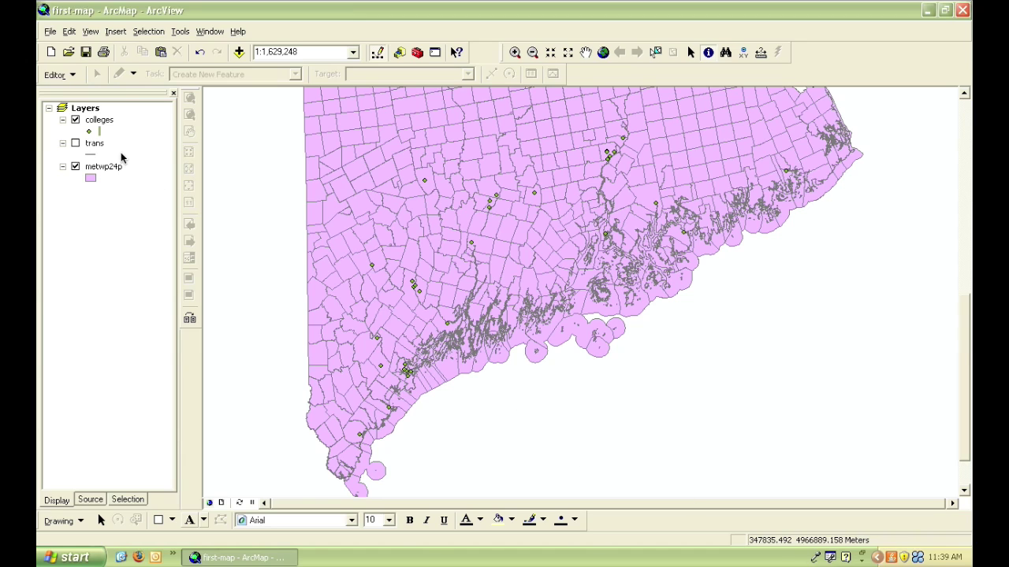
Open the colleges' Symbol Selector and load the Conservation symbol library.
left_click(88, 131)
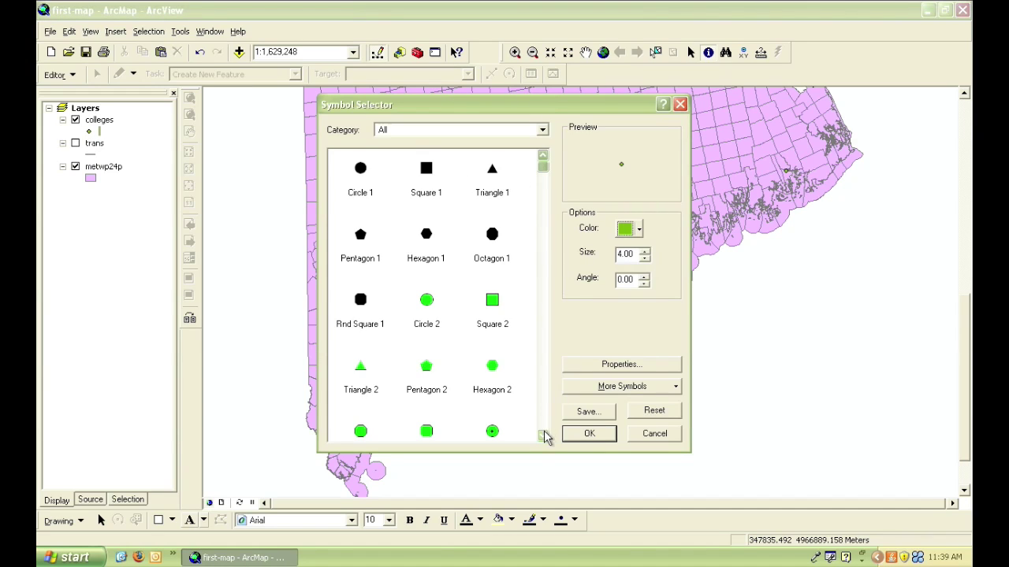
left_click_drag(544, 438, 545, 437)
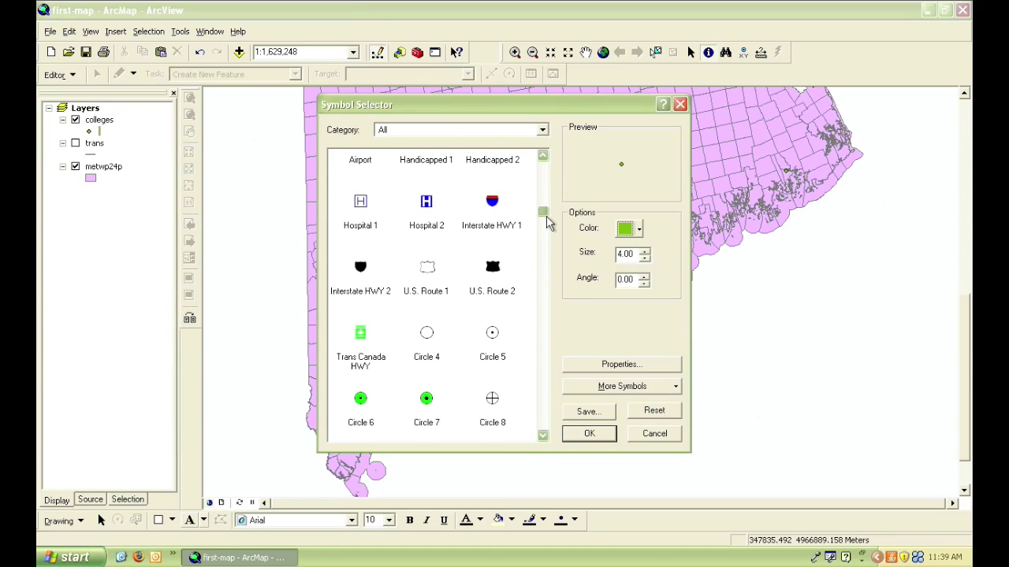
left_click_drag(544, 214, 543, 164)
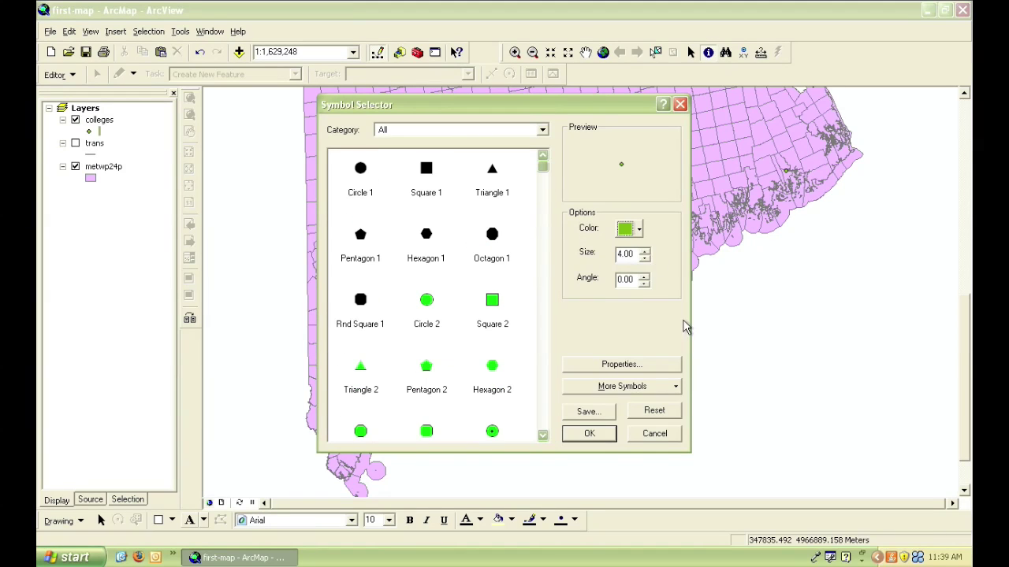
left_click(676, 388)
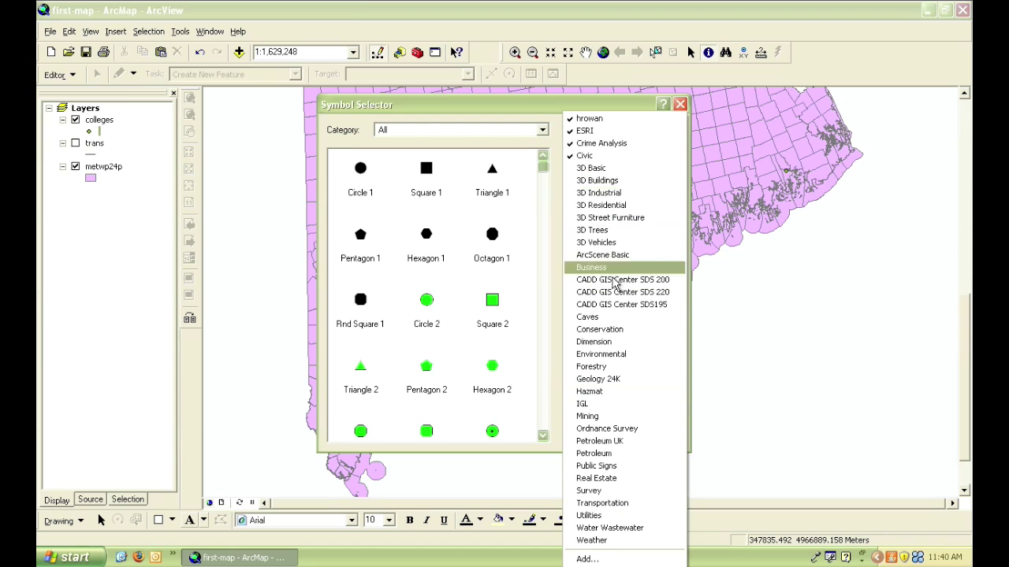
left_click(603, 342)
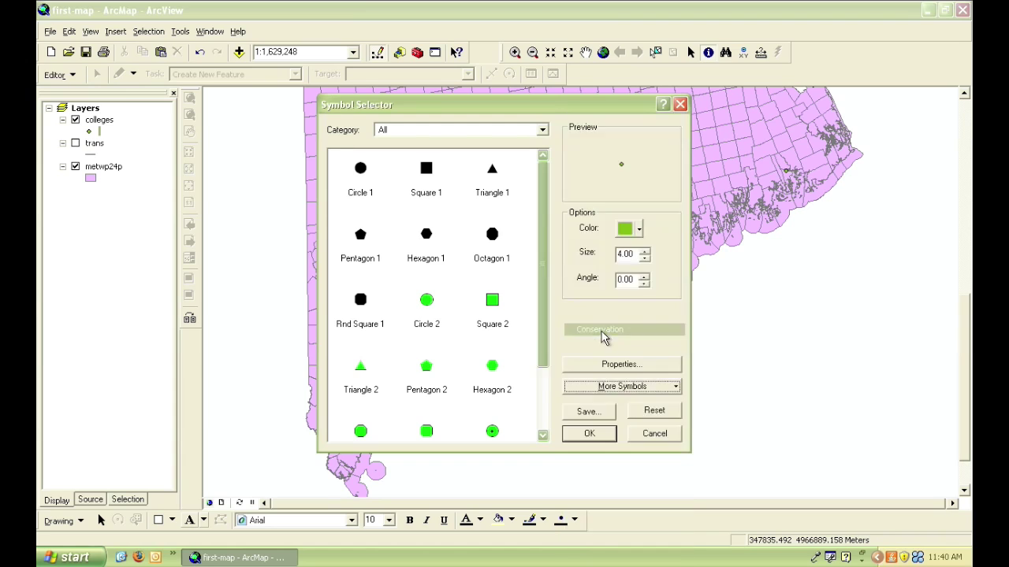
left_click(545, 204)
left_click_drag(548, 206, 549, 337)
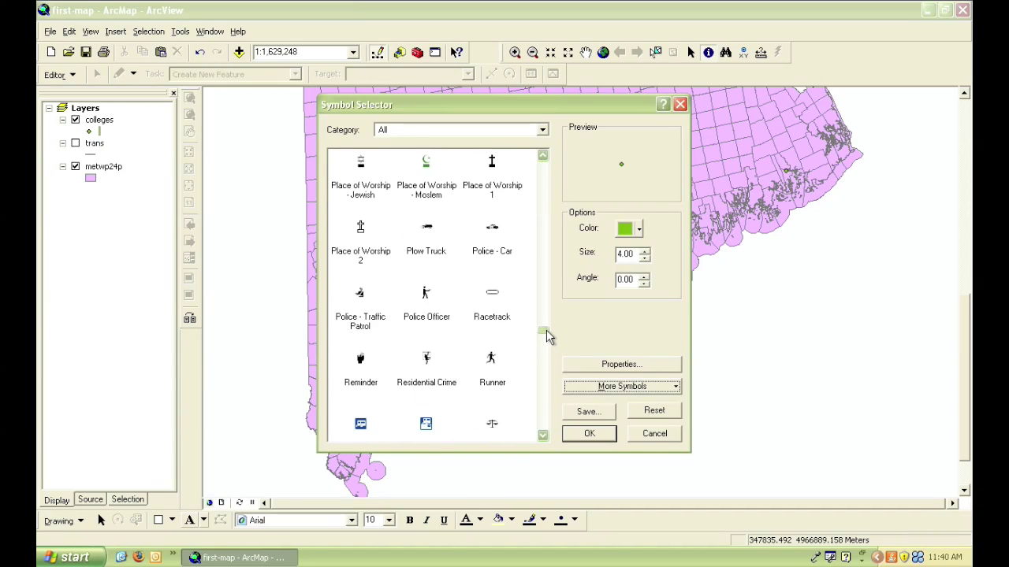
Remove the Conservation and Civic libraries from the symbol choices.
left_click(675, 388)
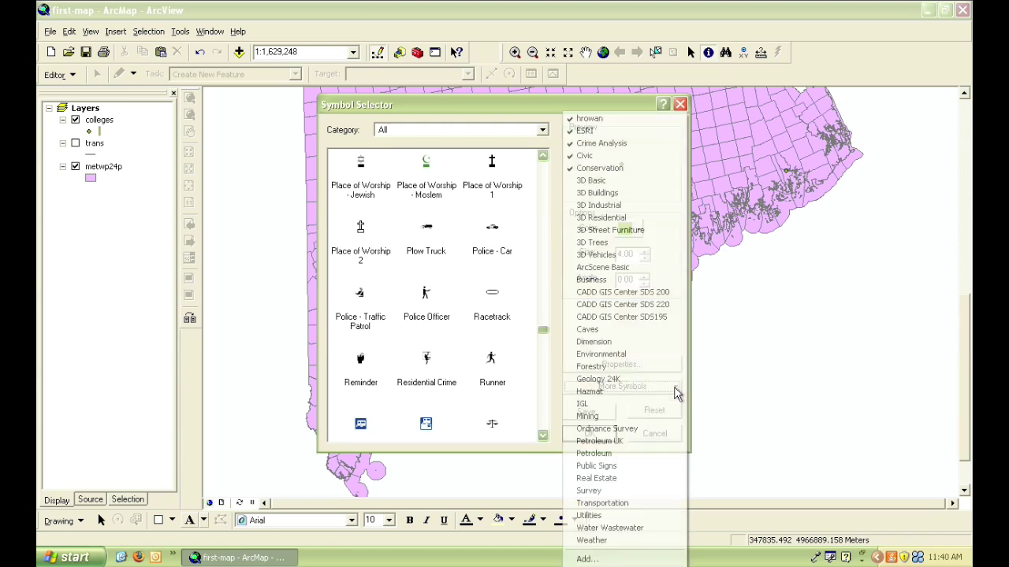
left_click(647, 168)
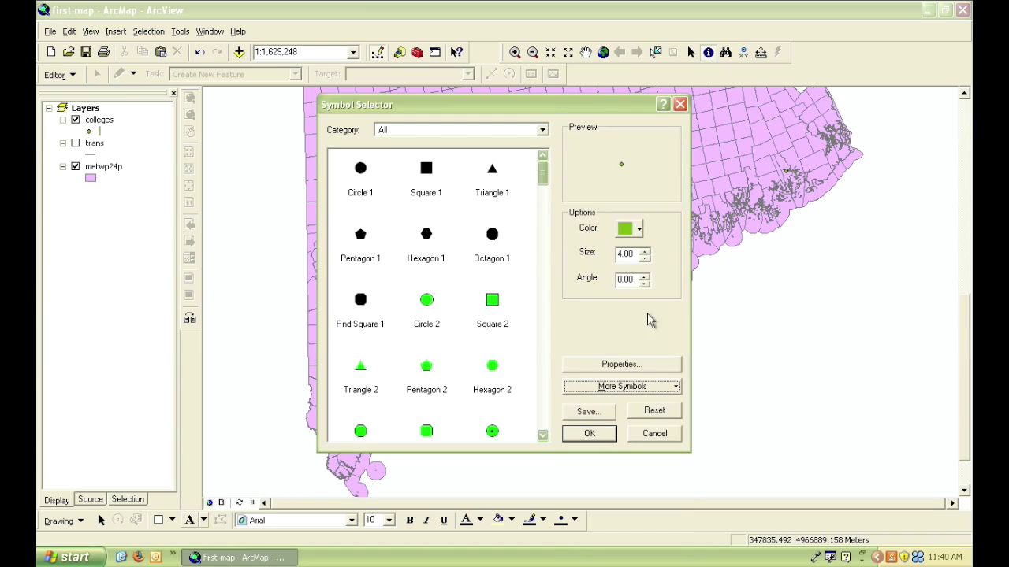
left_click(668, 386)
left_click(644, 166)
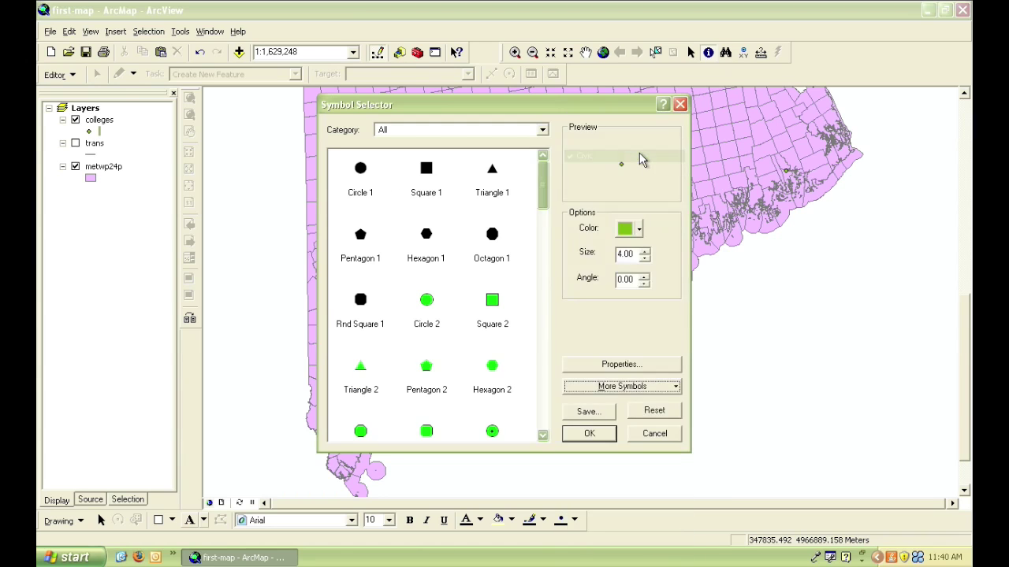
Unload the last extra library and select the Star 3 marker for colleges.
left_click(677, 386)
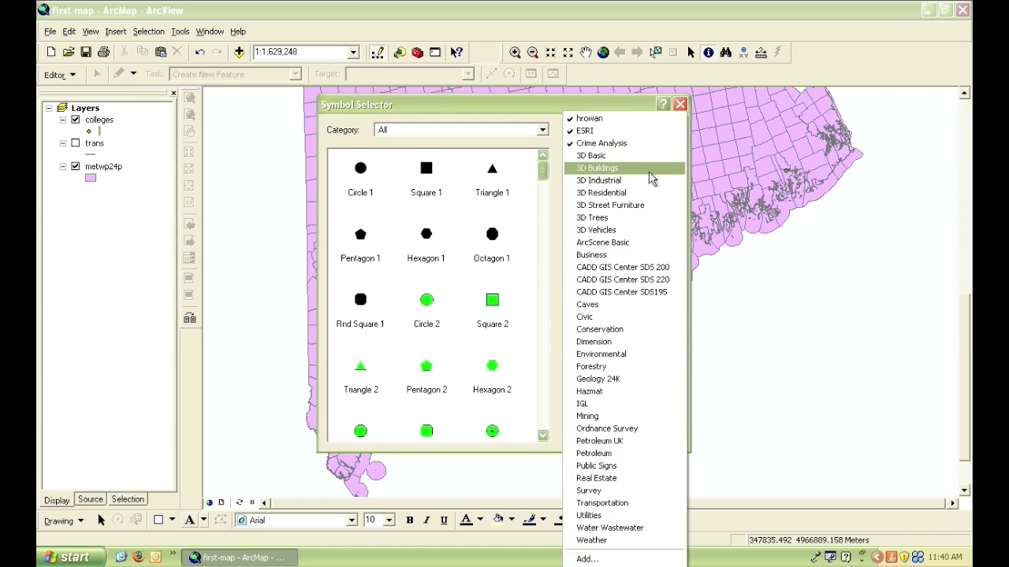
left_click(654, 150)
left_click(542, 435)
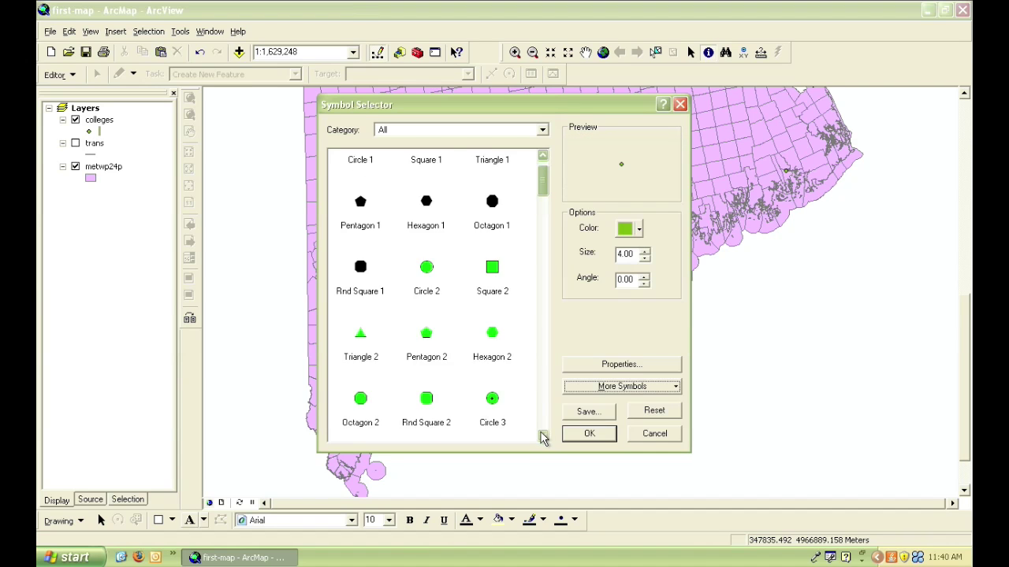
left_click(542, 435)
left_click(542, 435)
left_click(542, 435)
left_click(492, 400)
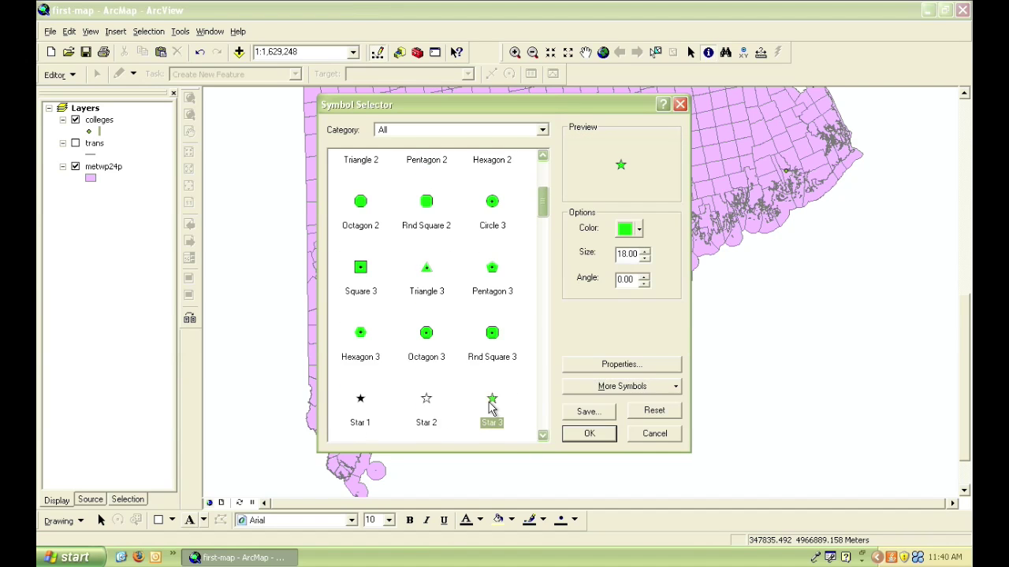
Make the college star yellow at size about 22 and apply it.
left_click(639, 229)
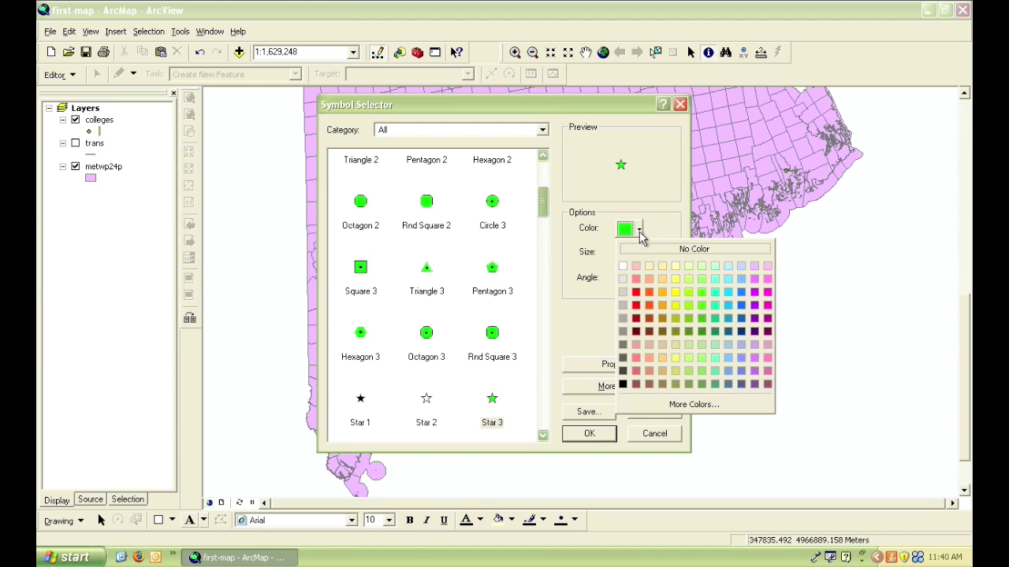
left_click(674, 292)
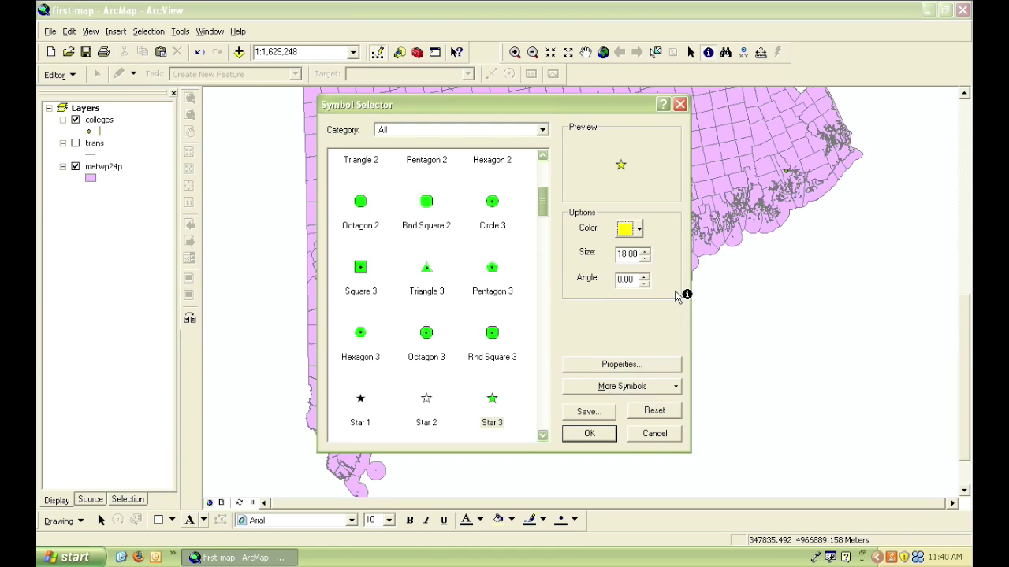
left_click(644, 252)
left_click(644, 251)
left_click(645, 251)
left_click(645, 251)
left_click(644, 252)
left_click(589, 434)
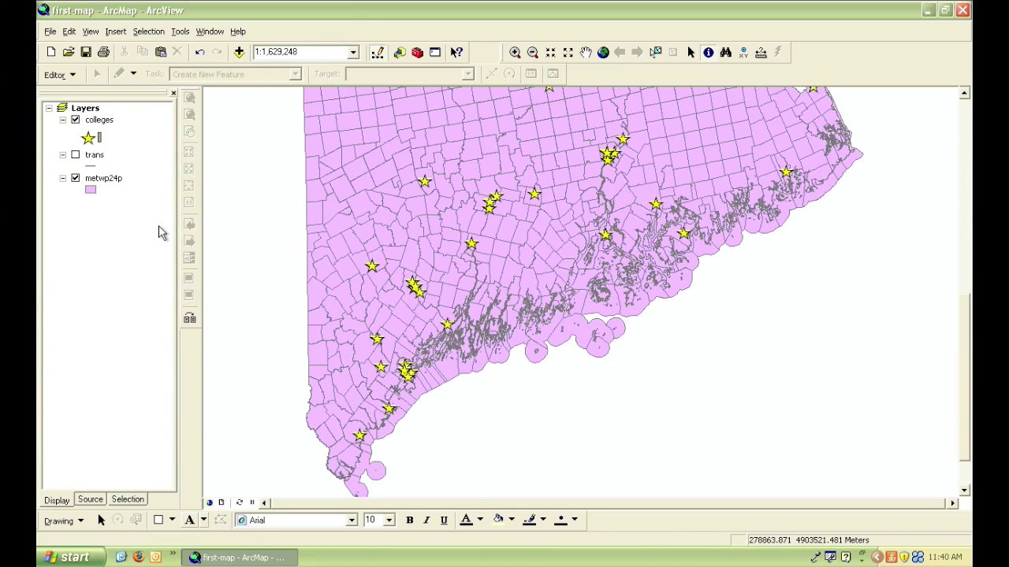
double_click(91, 191)
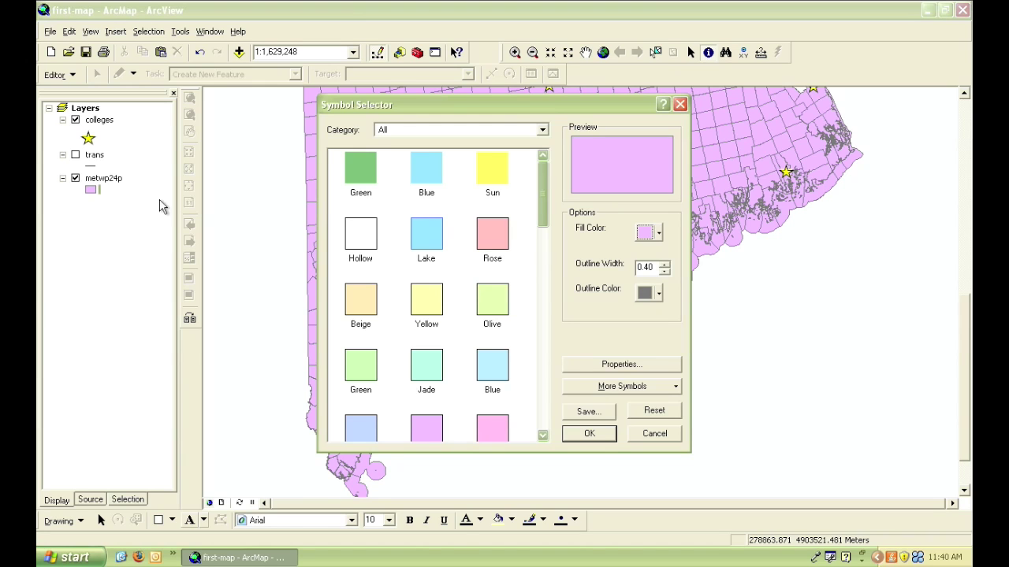
Fill the town polygons Light Apple green with dark green outlines of width 1.
mouse_move(544, 225)
left_mouse_down()
mouse_move(549, 349)
mouse_move(547, 206)
mouse_move(554, 218)
left_mouse_up()
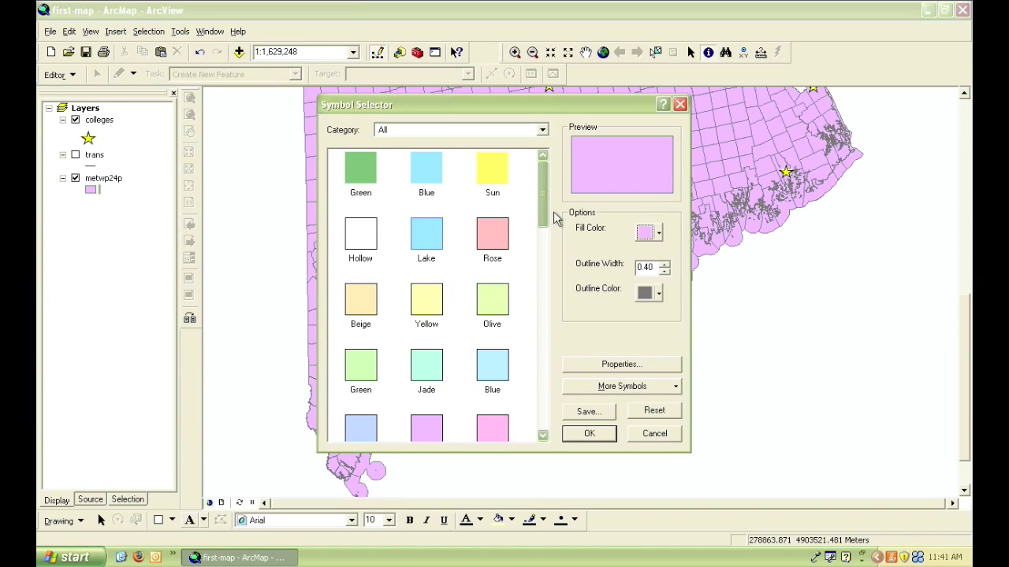
left_click(658, 234)
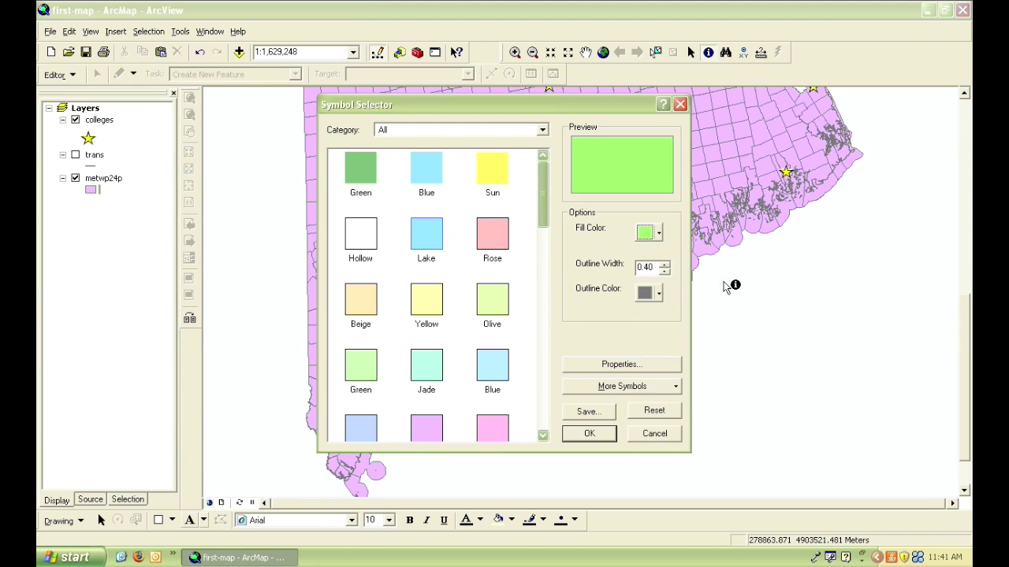
left_click(725, 289)
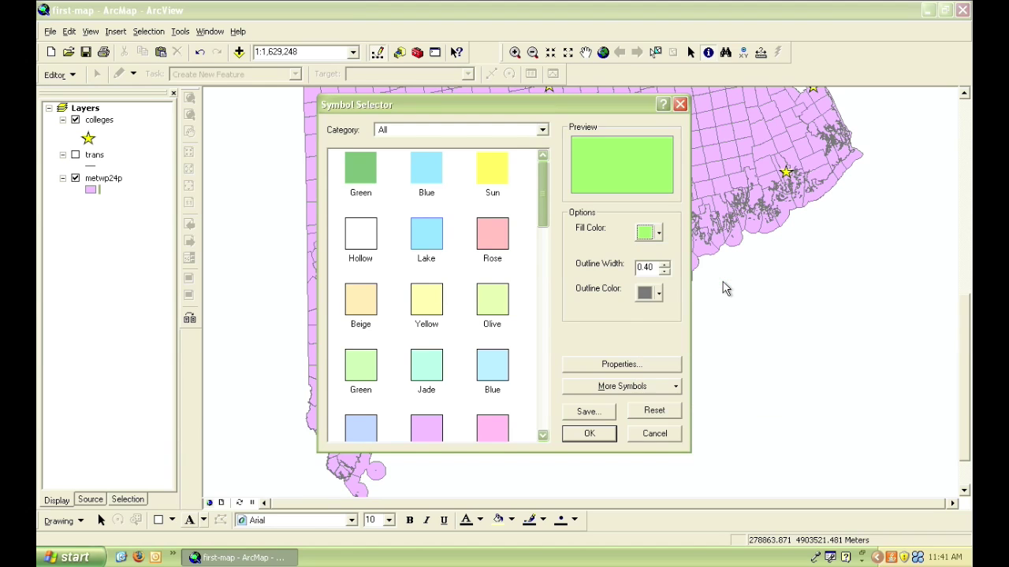
left_click(658, 294)
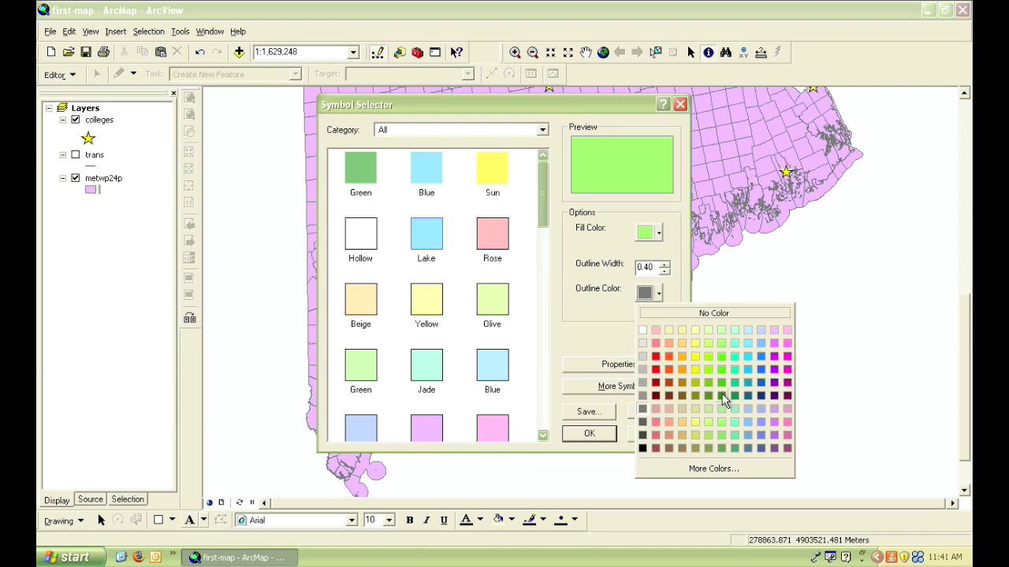
left_click(722, 396)
left_click(664, 265)
left_click(591, 433)
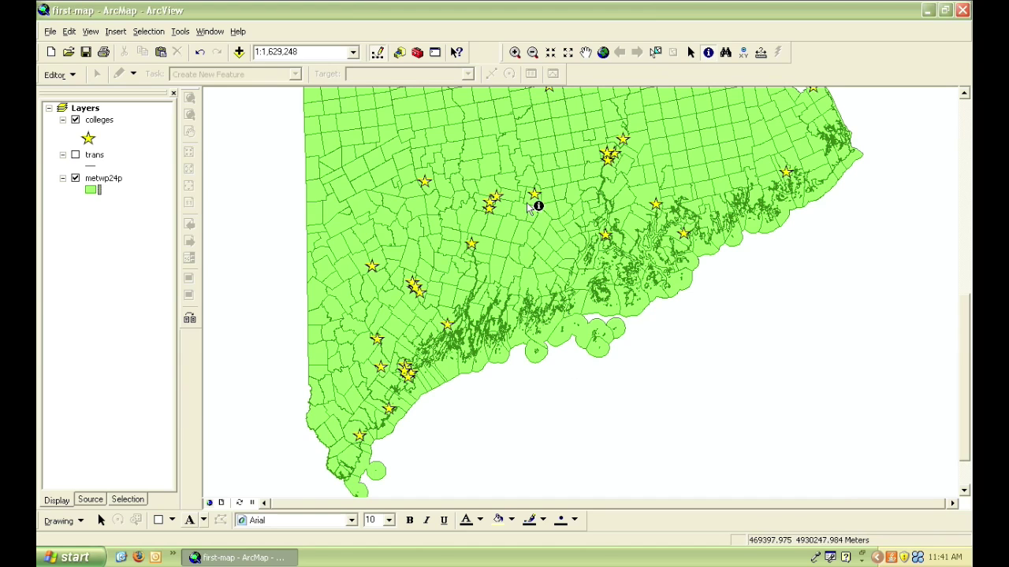
Zoom in twice on the southern coast's islands to about 1:280,556.
left_click(514, 52)
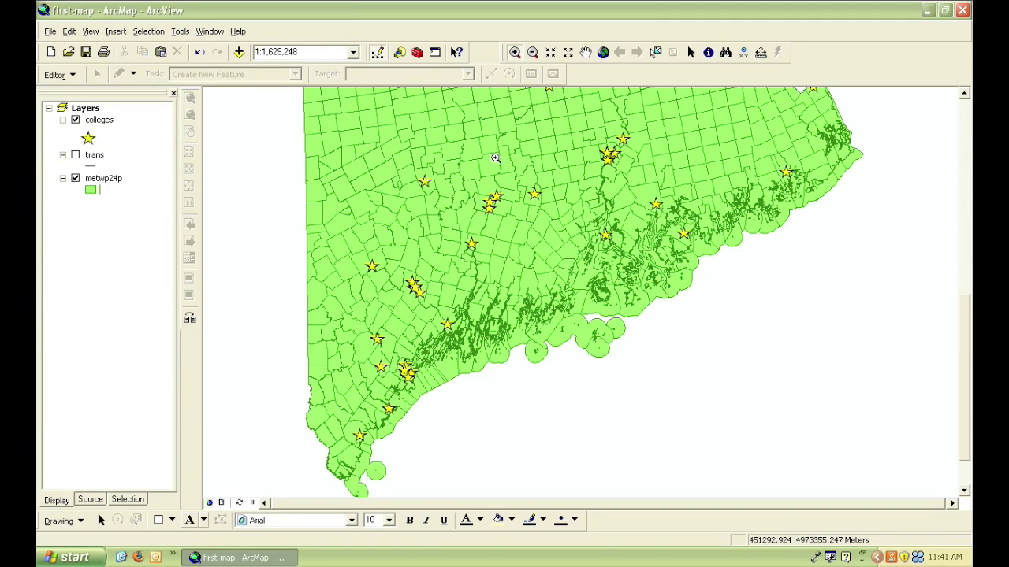
left_click_drag(373, 323, 551, 394)
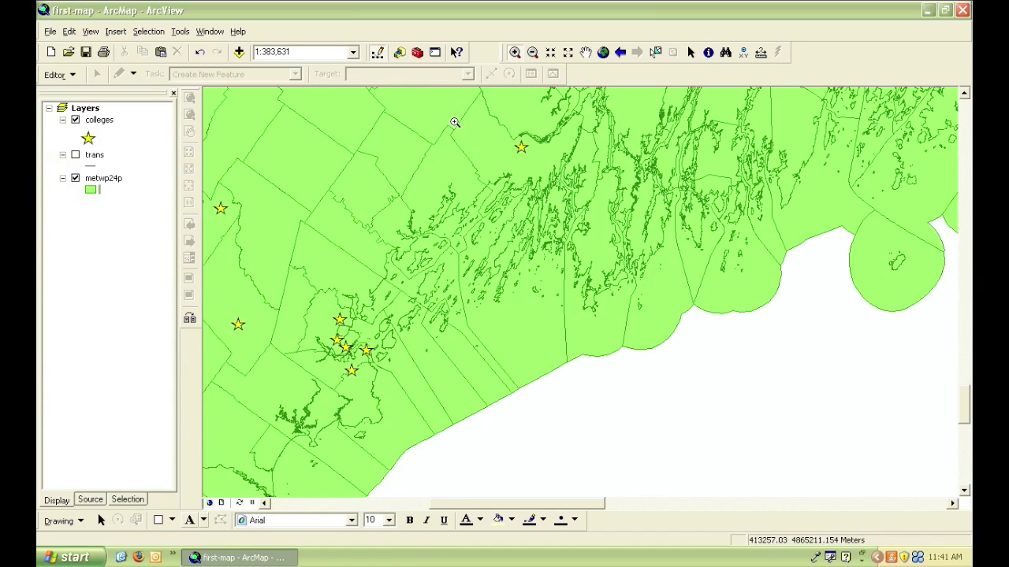
left_click_drag(454, 121, 811, 419)
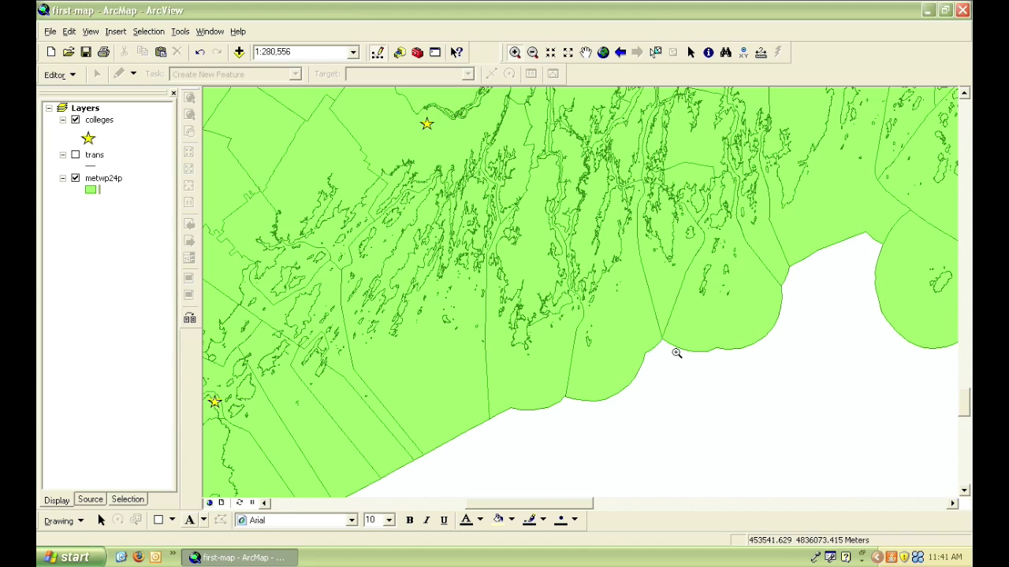
double_click(111, 179)
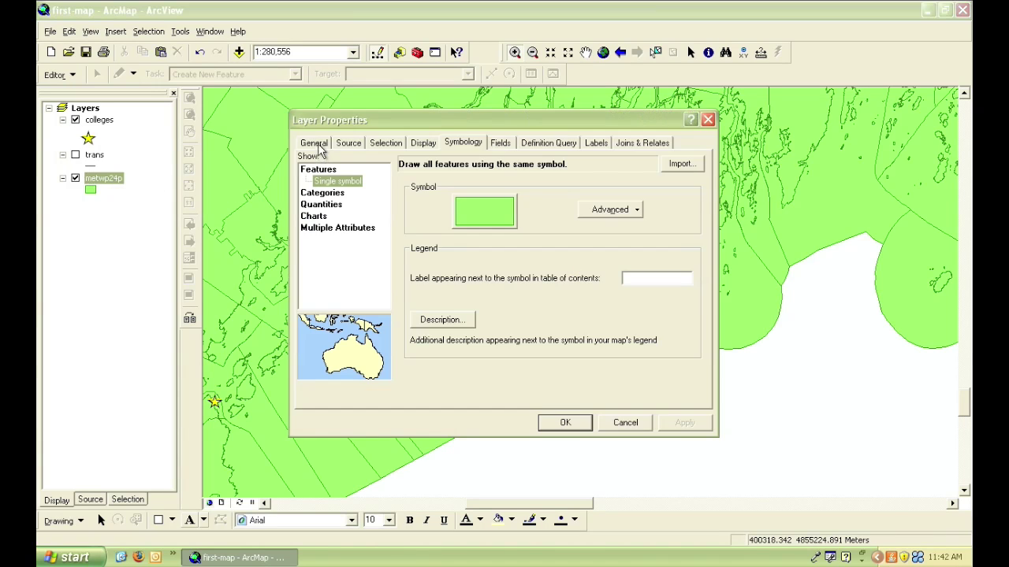
Browse the metwp24p layer's property tabs, ending on Symbology.
left_click(319, 148)
left_click(347, 146)
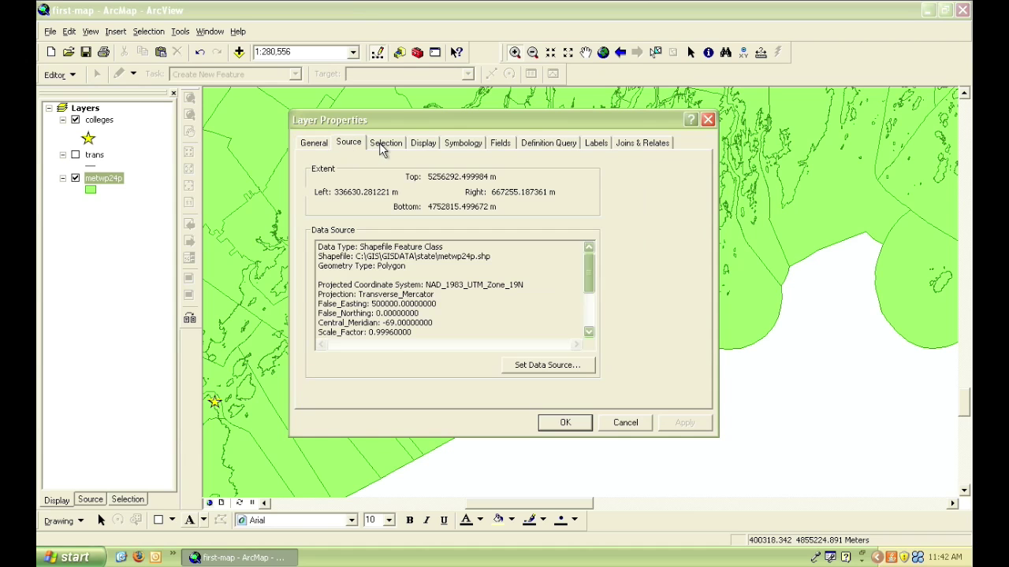
left_click(383, 149)
left_click(430, 149)
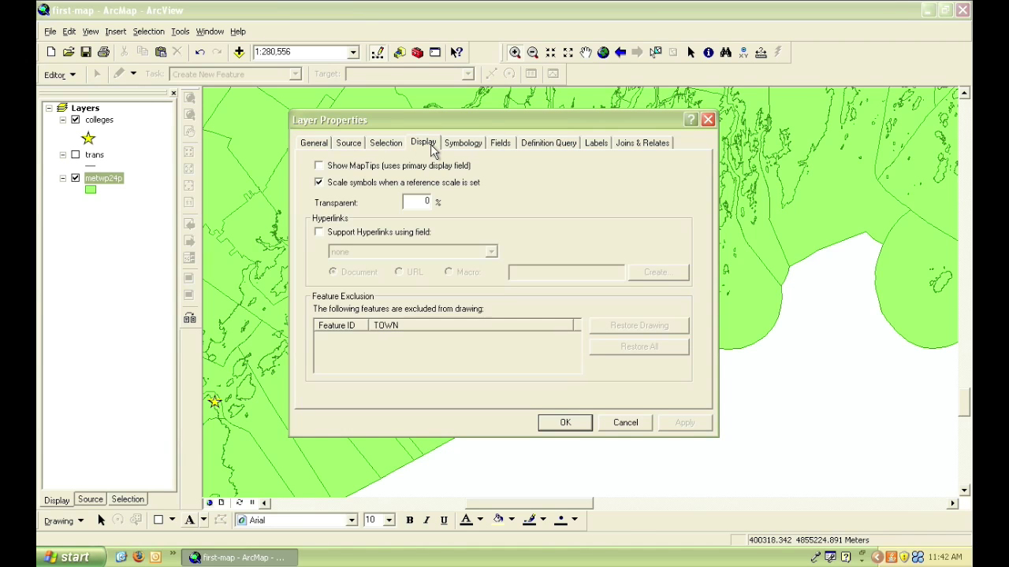
left_click(553, 146)
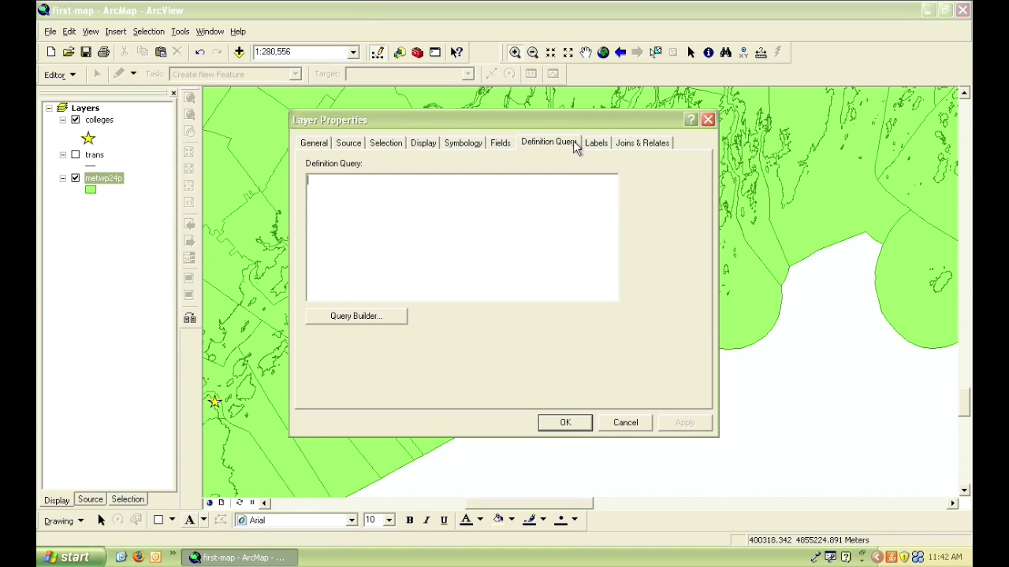
left_click(594, 148)
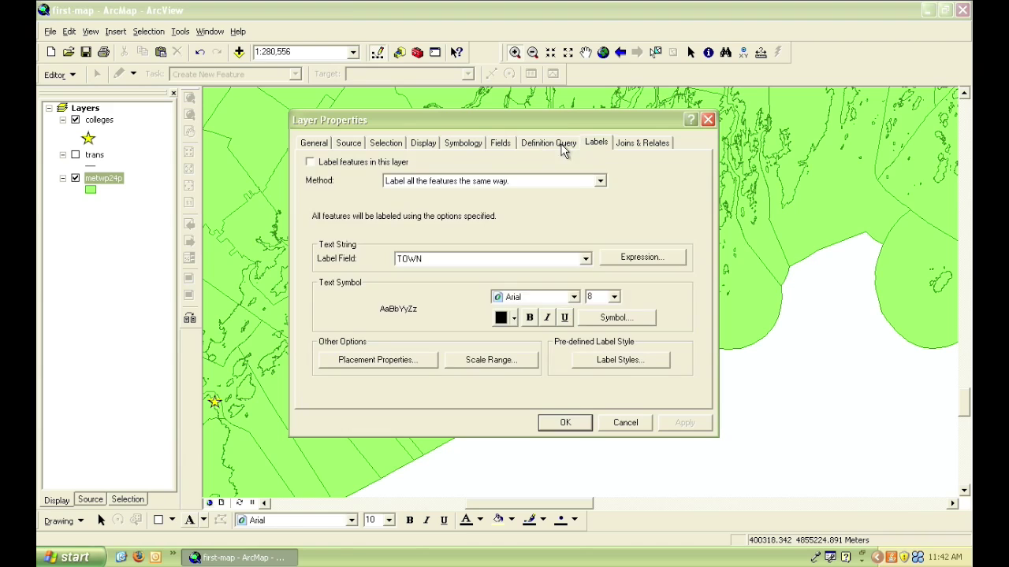
left_click(469, 146)
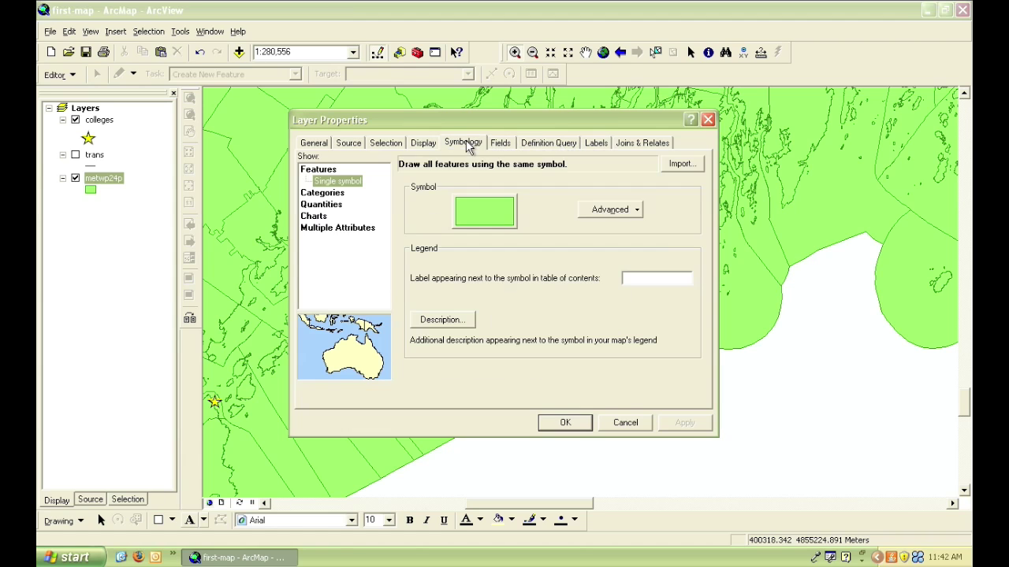
Switch town symbology to Unique values and categorize by LAND instead of TOWN.
left_click(331, 193)
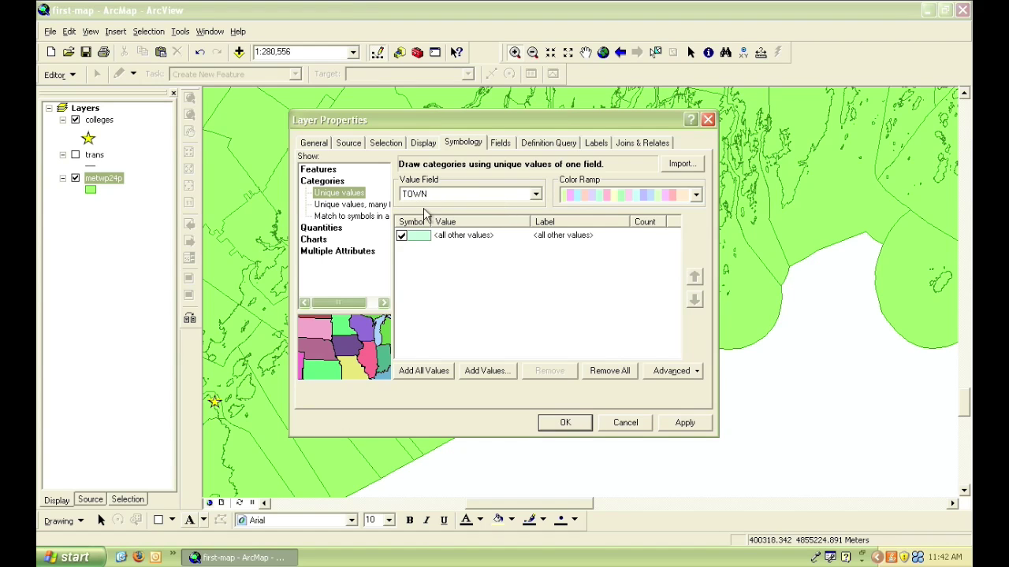
left_click(423, 371)
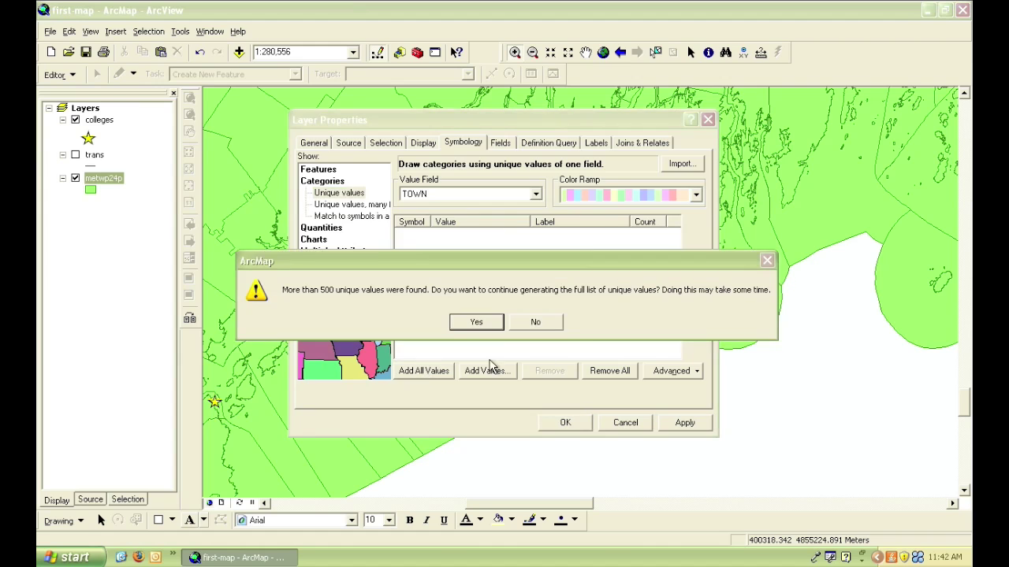
left_click(478, 322)
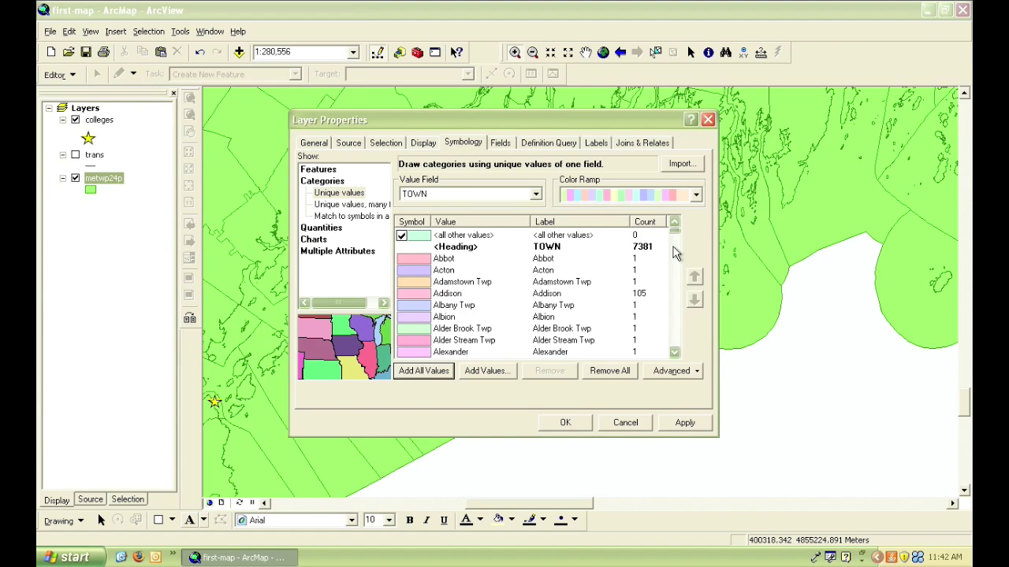
mouse_move(678, 239)
left_mouse_down()
mouse_move(678, 251)
mouse_move(676, 234)
left_mouse_up()
left_click(536, 194)
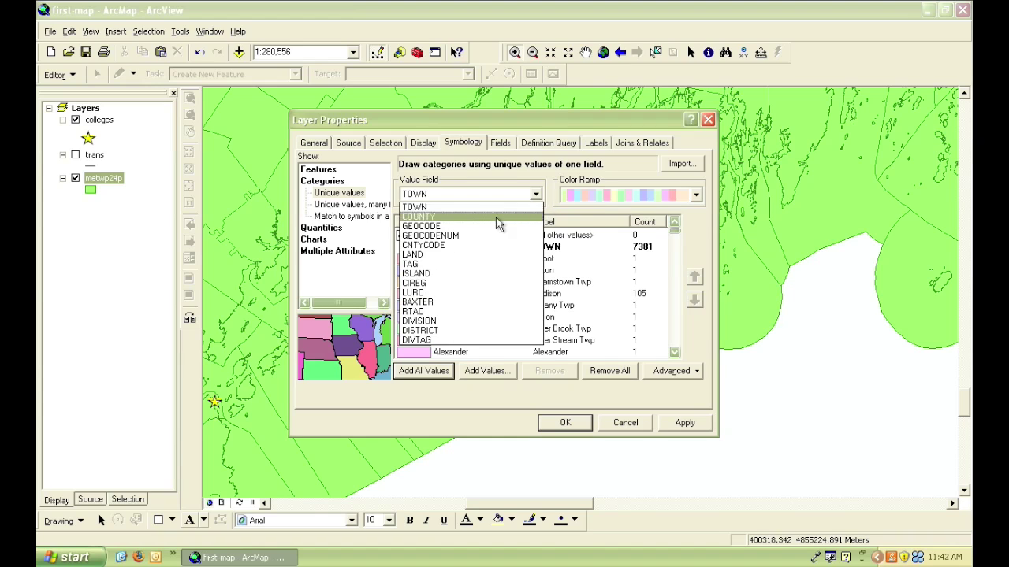
left_click(430, 255)
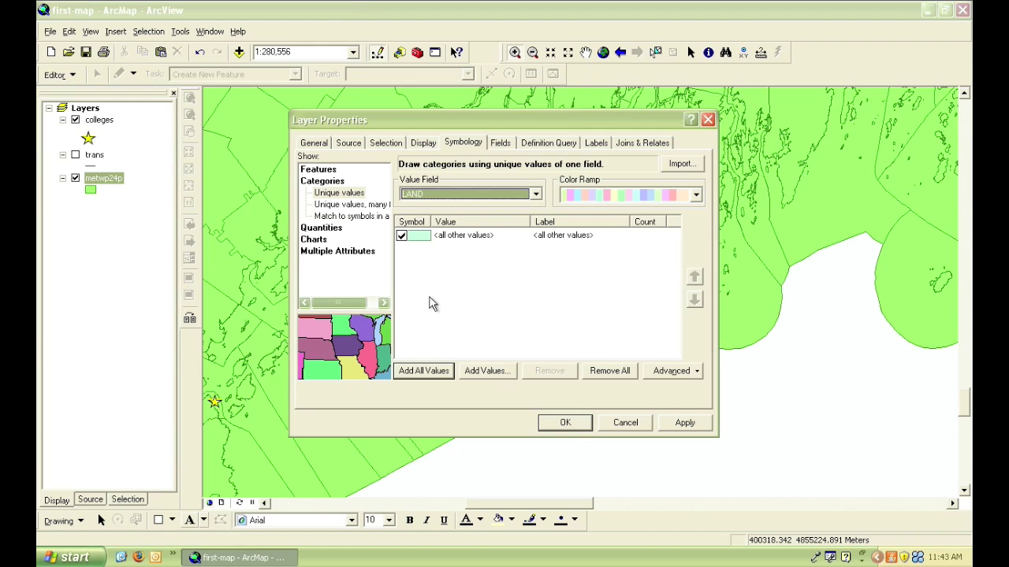
left_click(447, 373)
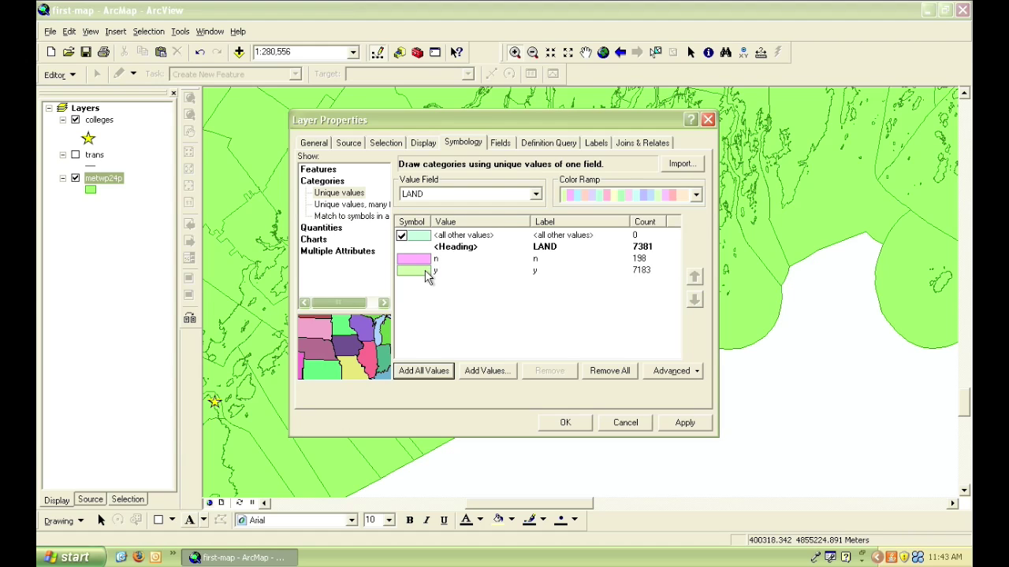
Give LAND value y towns a bright green fill.
double_click(425, 273)
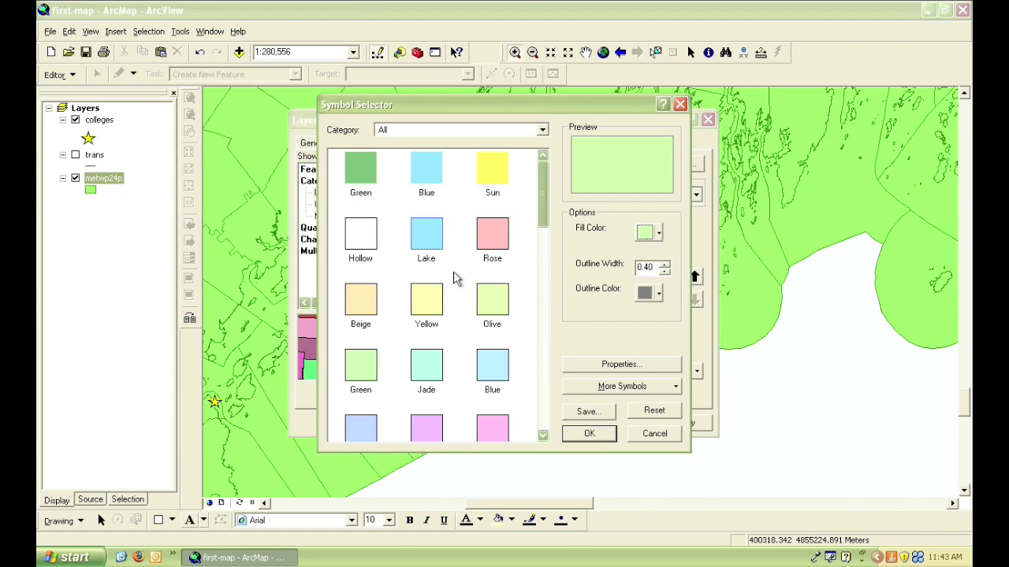
left_click(659, 233)
left_click(721, 286)
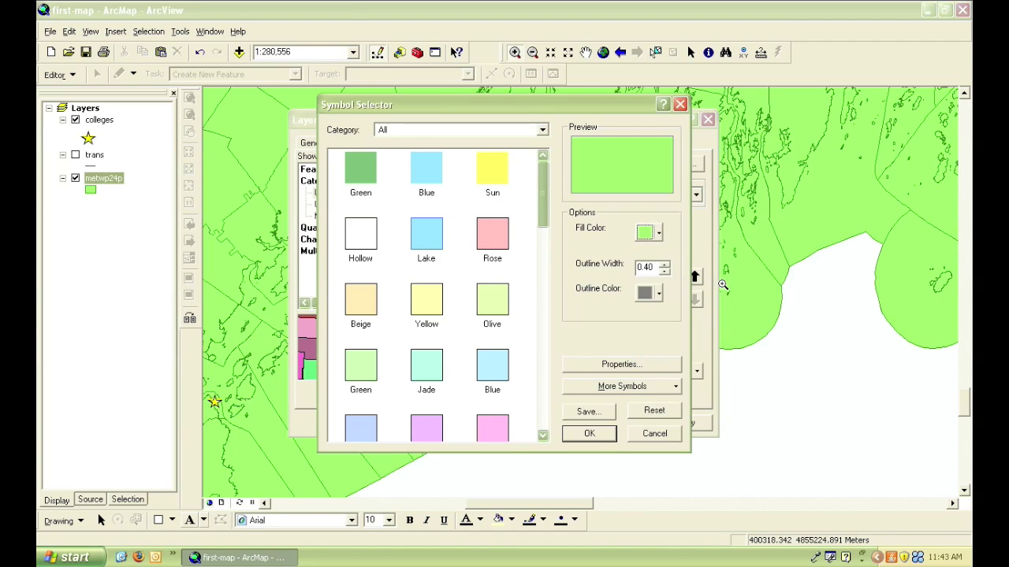
left_click(589, 433)
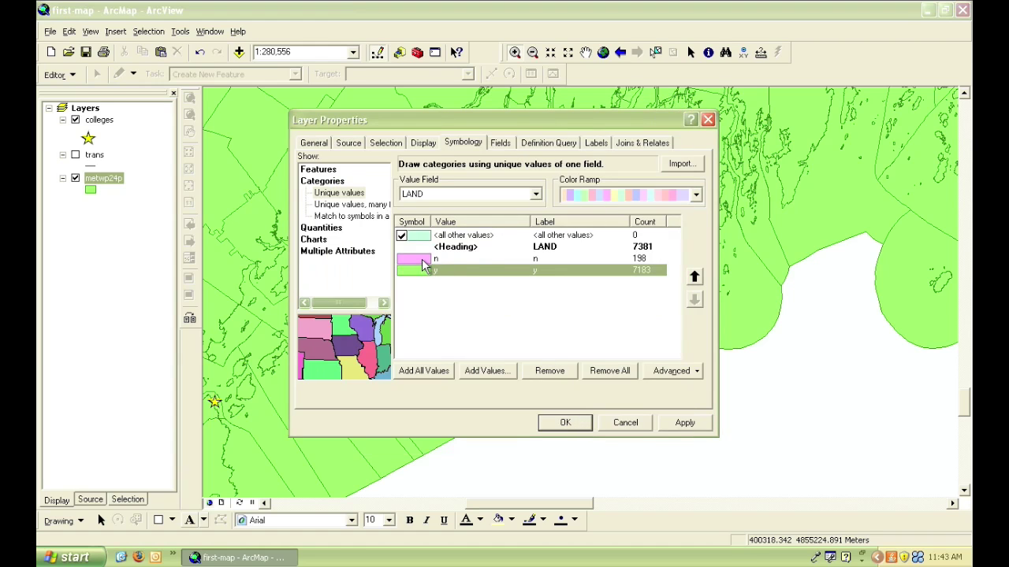
Give LAND value n towns a pale blue fill with no outline.
left_click(419, 264)
double_click(418, 265)
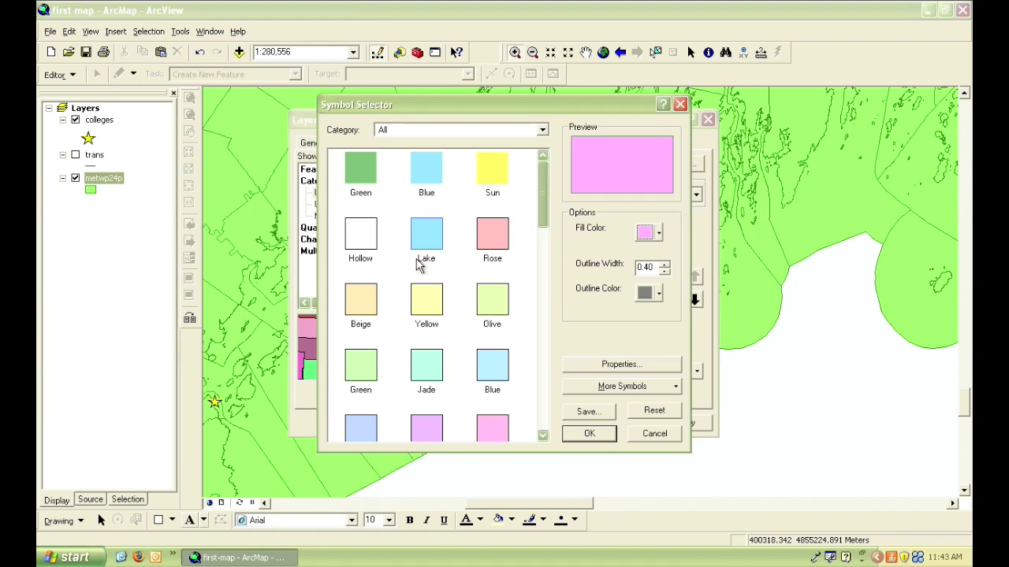
left_click(658, 232)
left_click(760, 270)
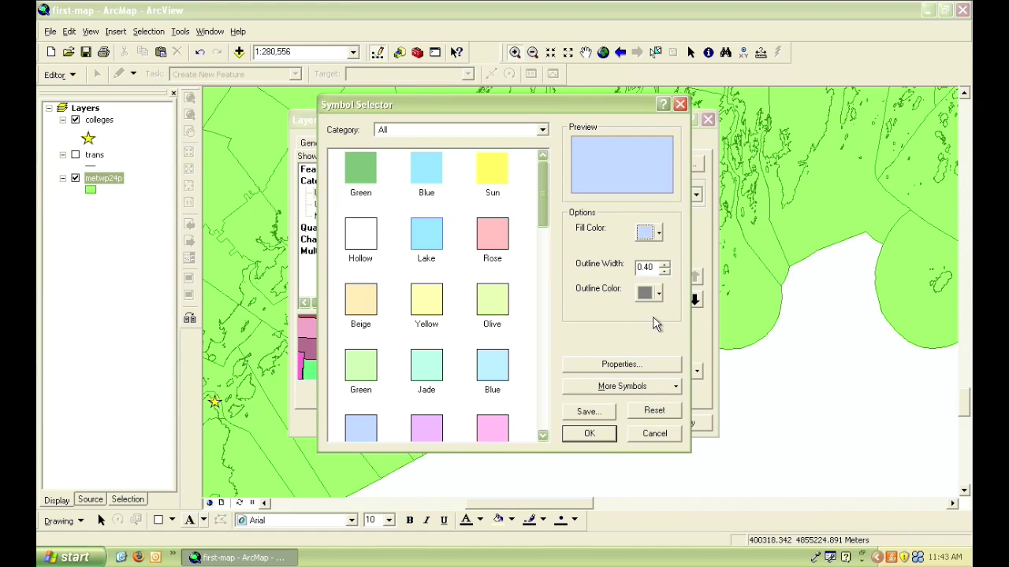
left_click(663, 272)
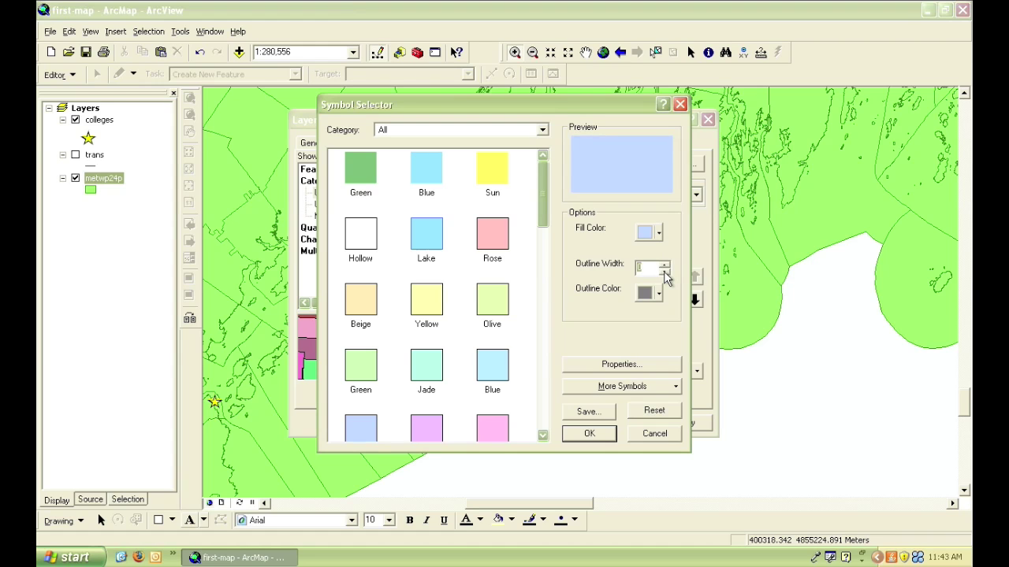
left_click(581, 433)
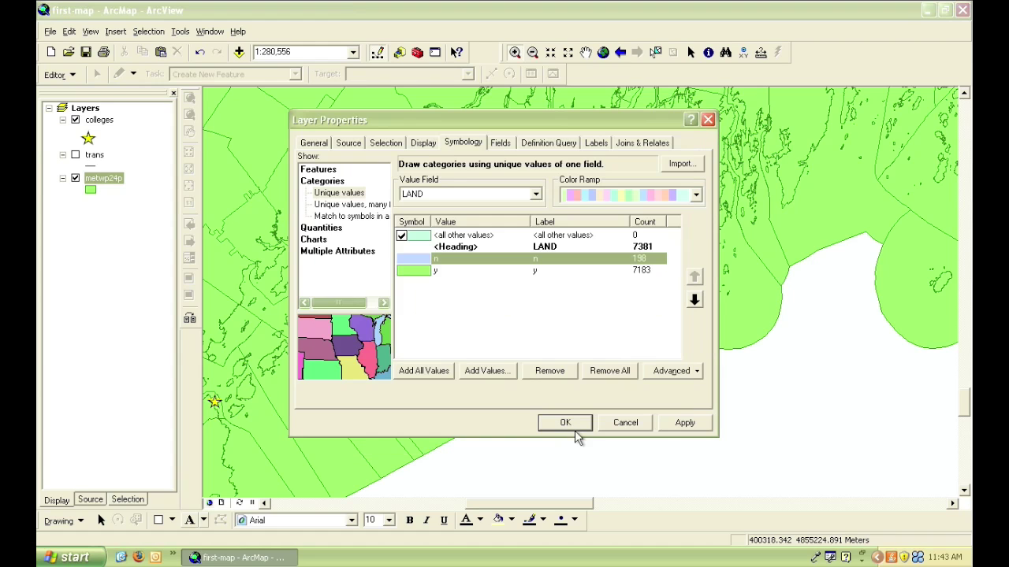
Uncheck <all other values> and apply the land/water symbology.
left_click(402, 237)
left_click(401, 237)
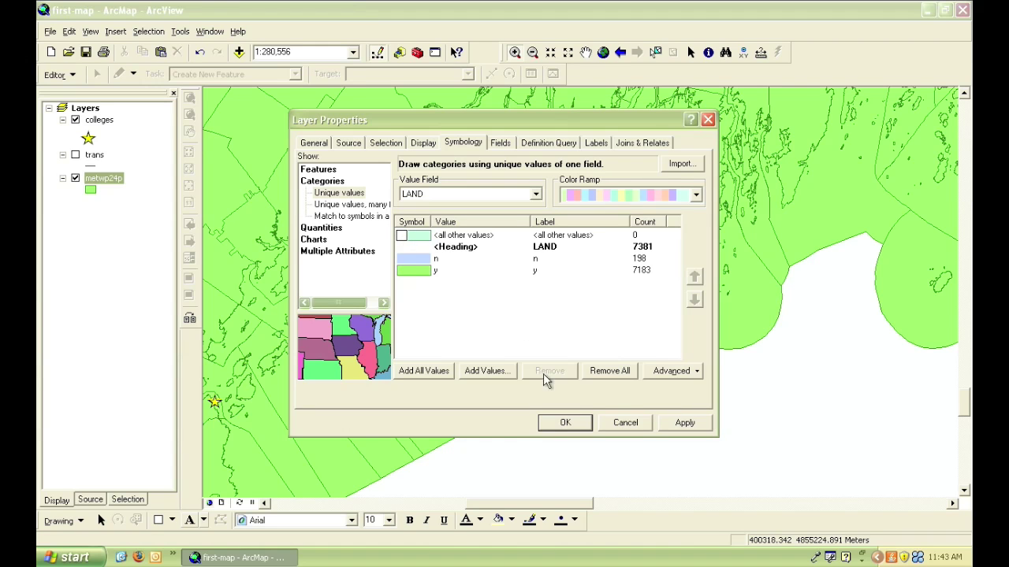
left_click(564, 423)
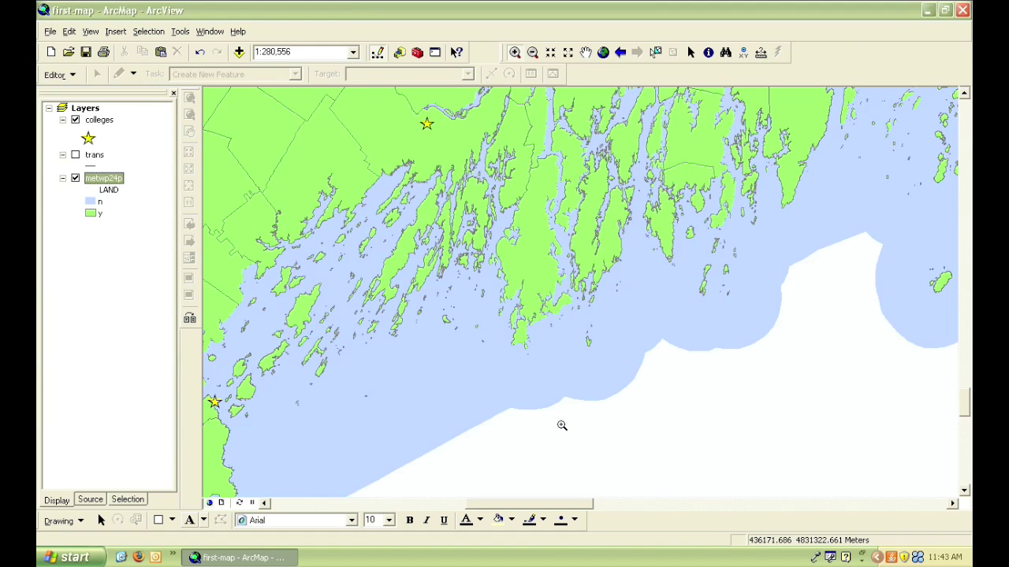
left_click(568, 54)
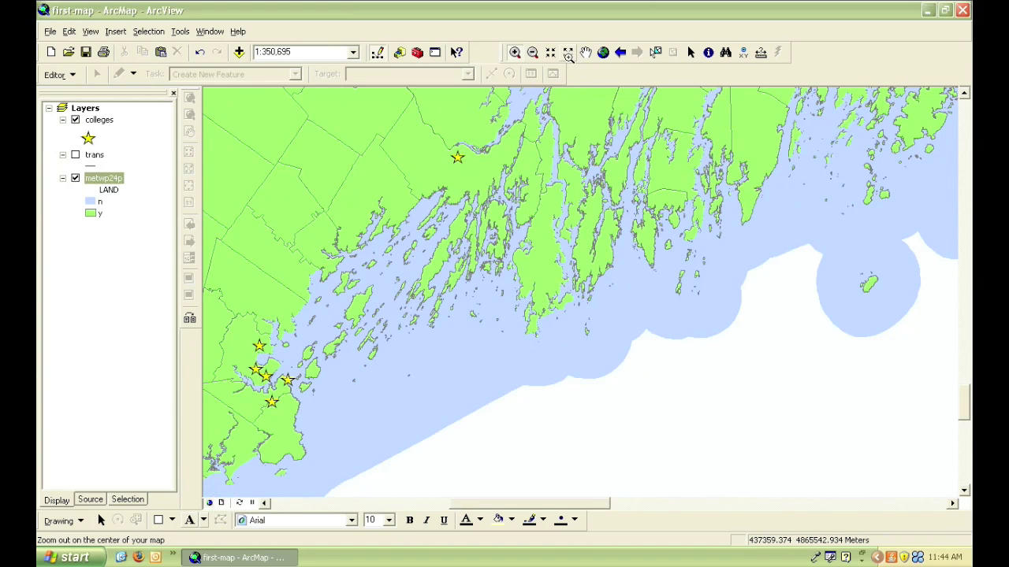
left_click(568, 54)
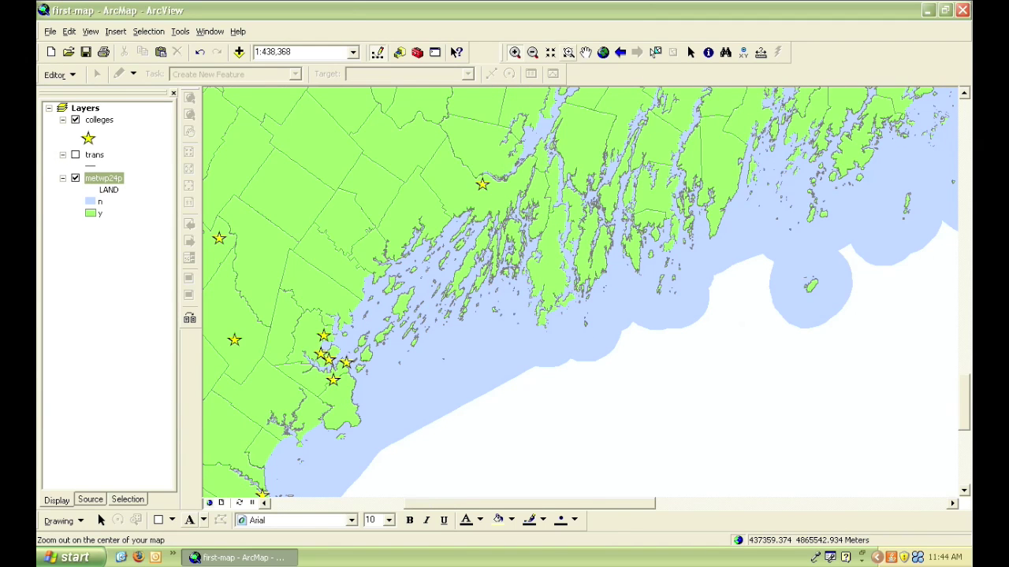
left_click(568, 54)
left_click(569, 54)
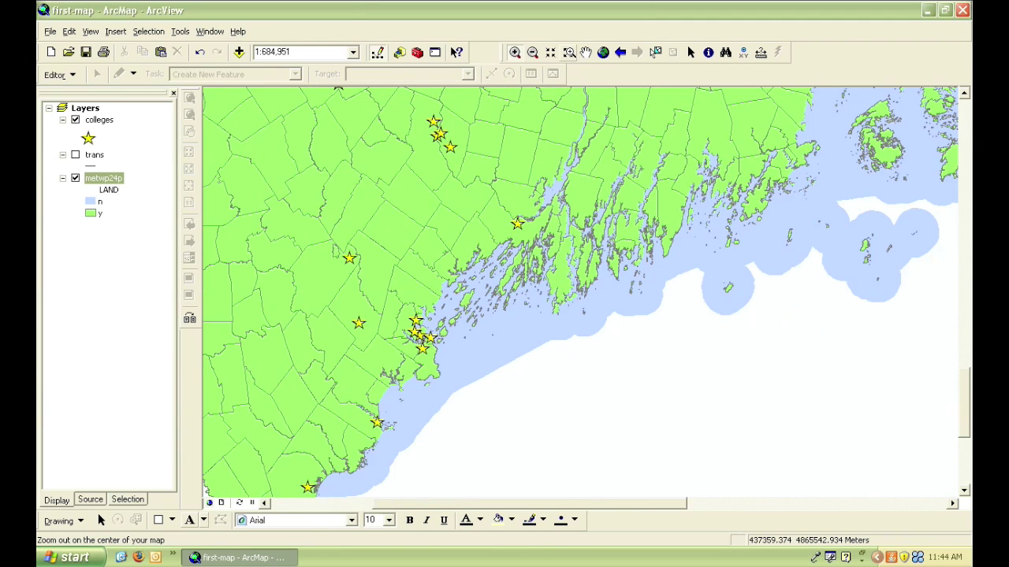
left_click(568, 54)
left_click(568, 54)
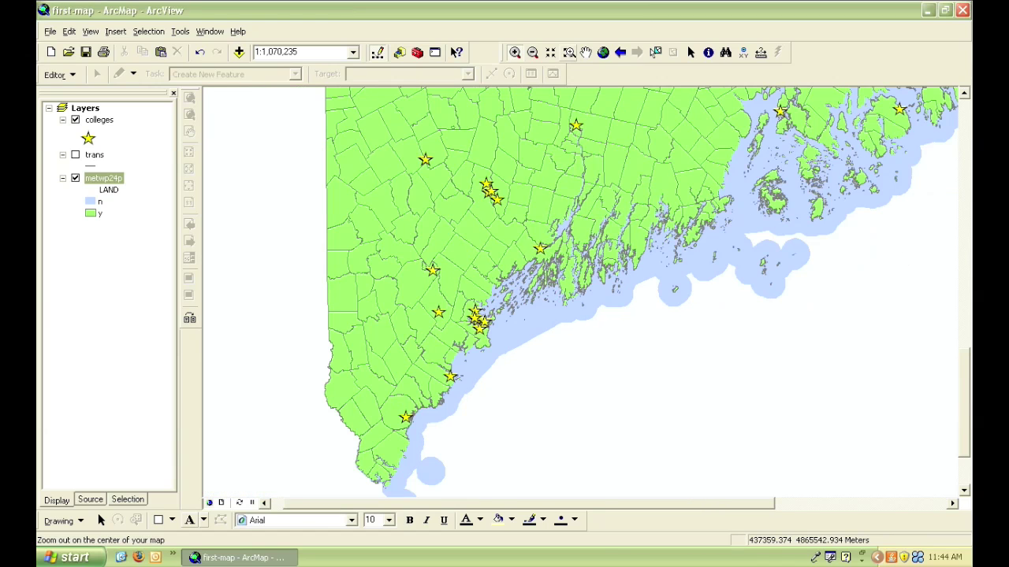
left_click(585, 52)
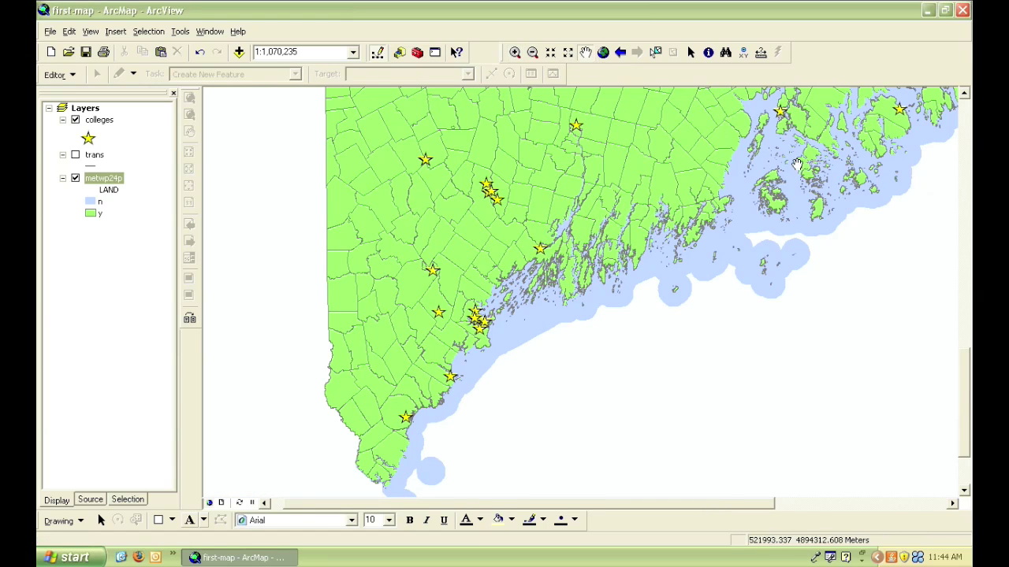
left_click_drag(794, 159, 646, 194)
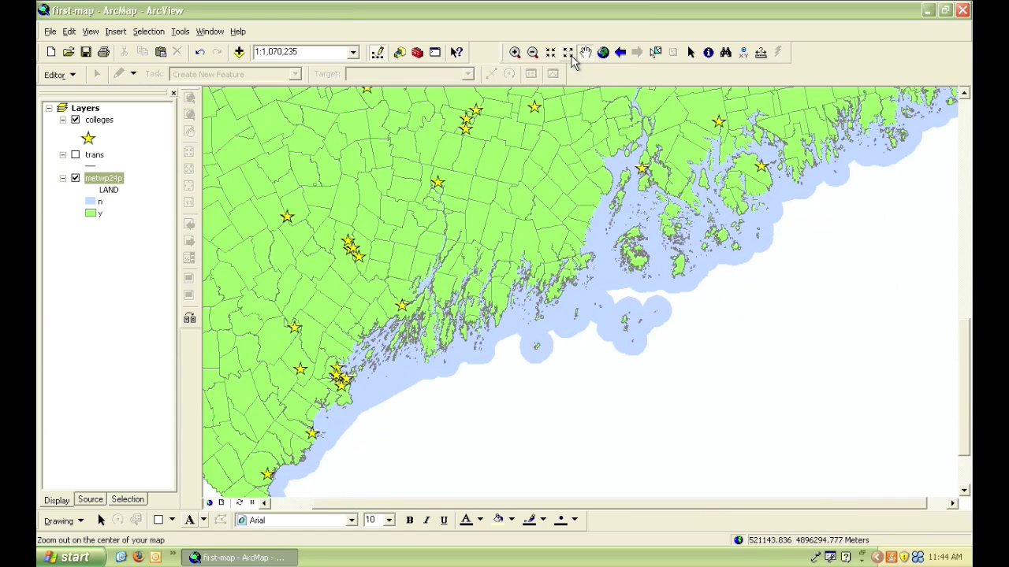
left_click(569, 54)
left_click(75, 156)
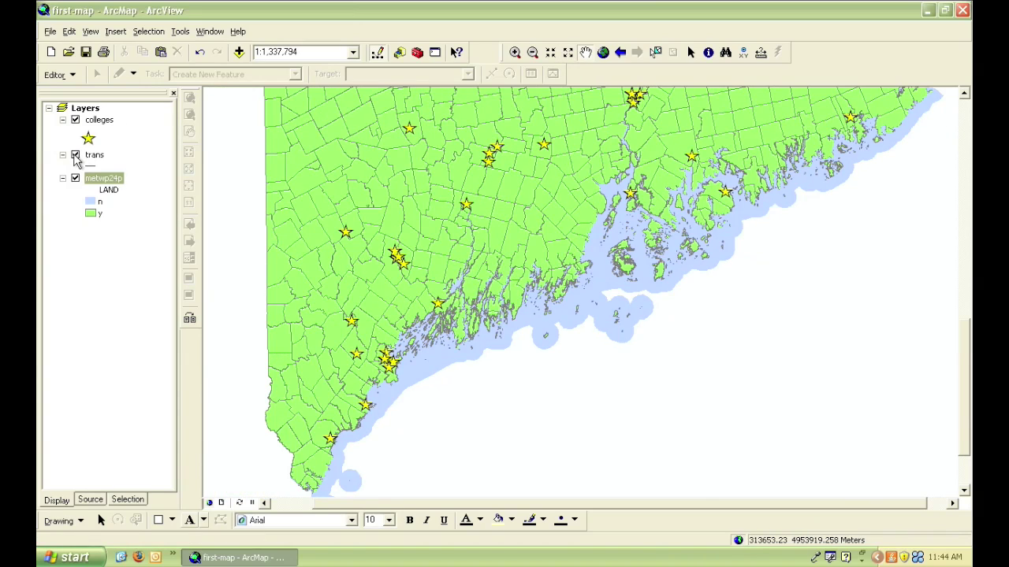
left_click(569, 53)
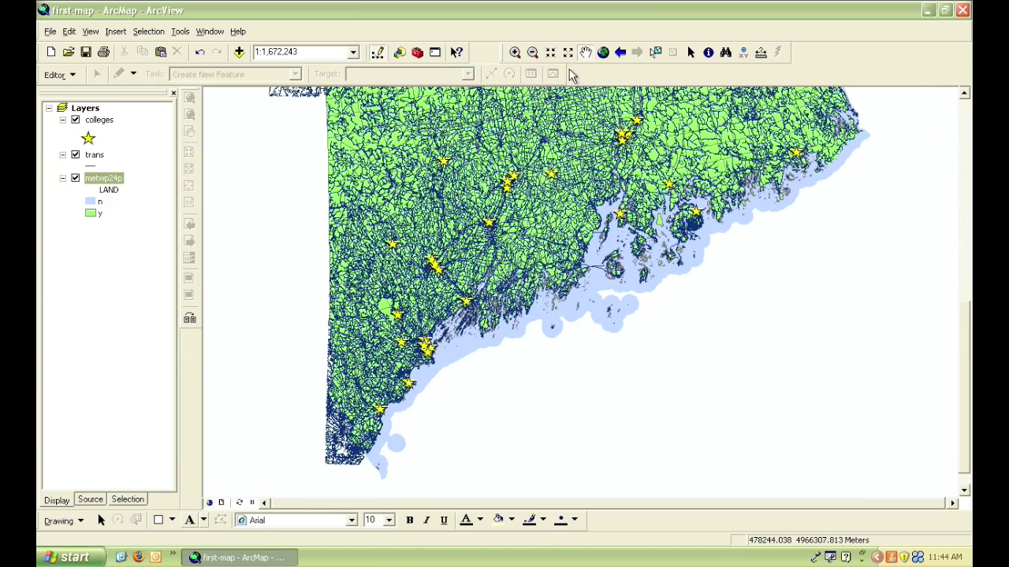
left_click_drag(627, 131, 613, 181)
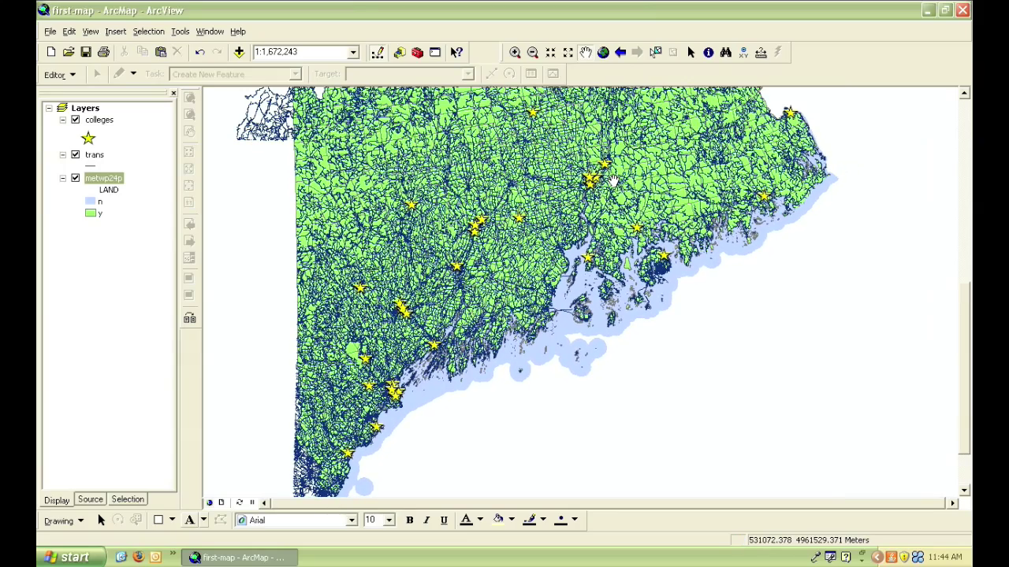
left_click(569, 52)
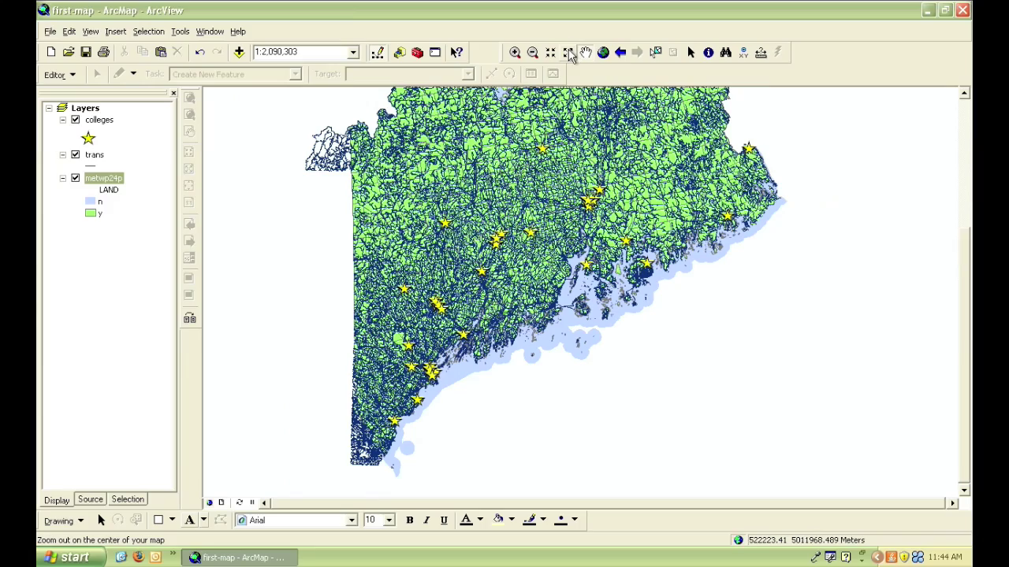
left_click(570, 55)
left_click_drag(583, 129, 553, 207)
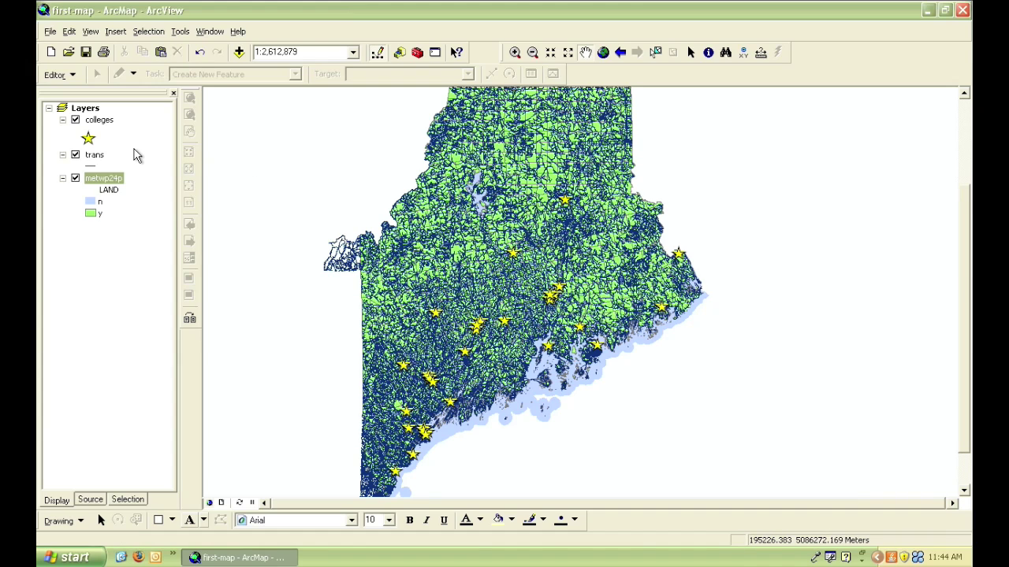
Set the trans layer's symbology to Categories > Unique values.
double_click(94, 156)
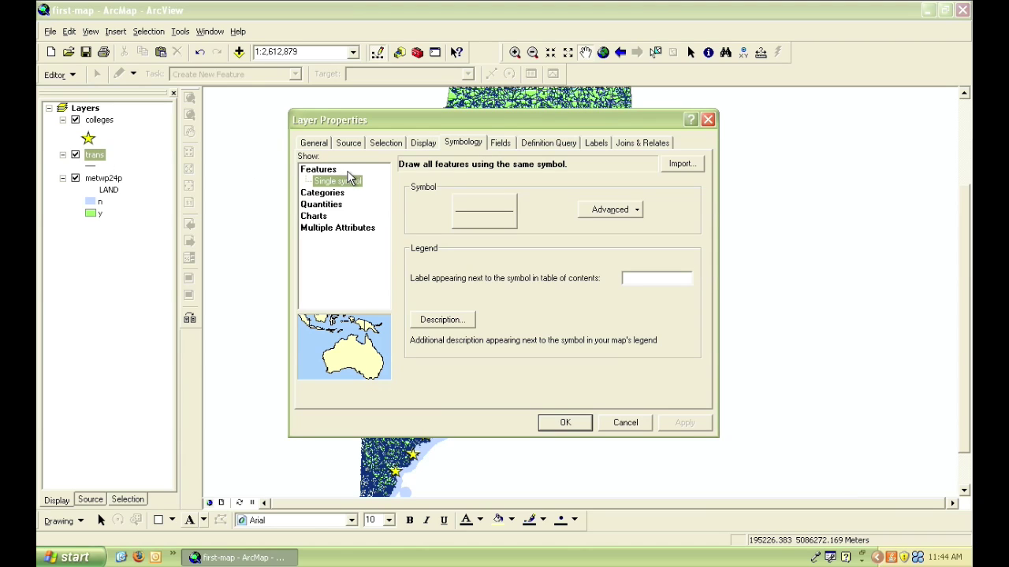
left_click(471, 147)
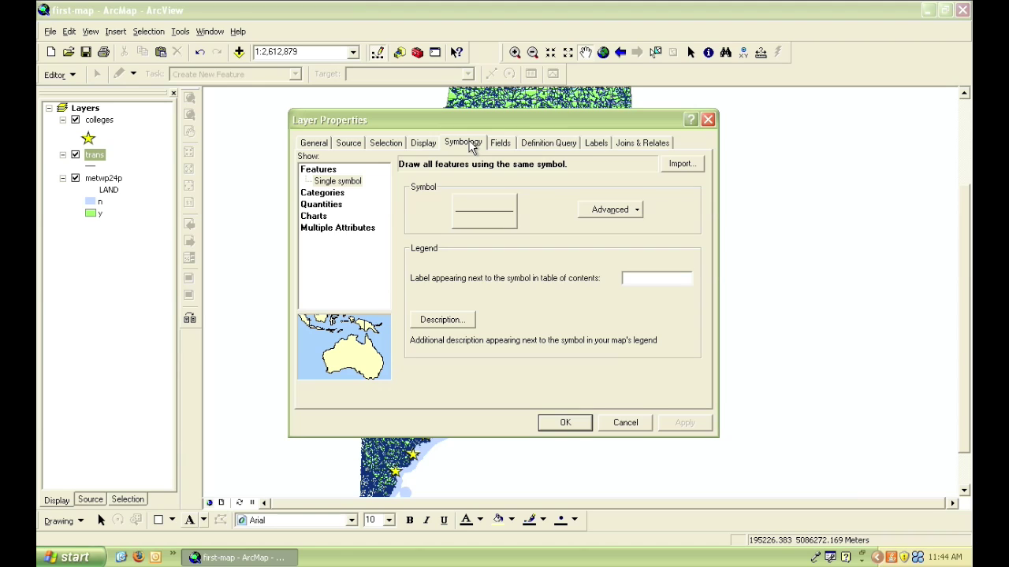
left_click(328, 194)
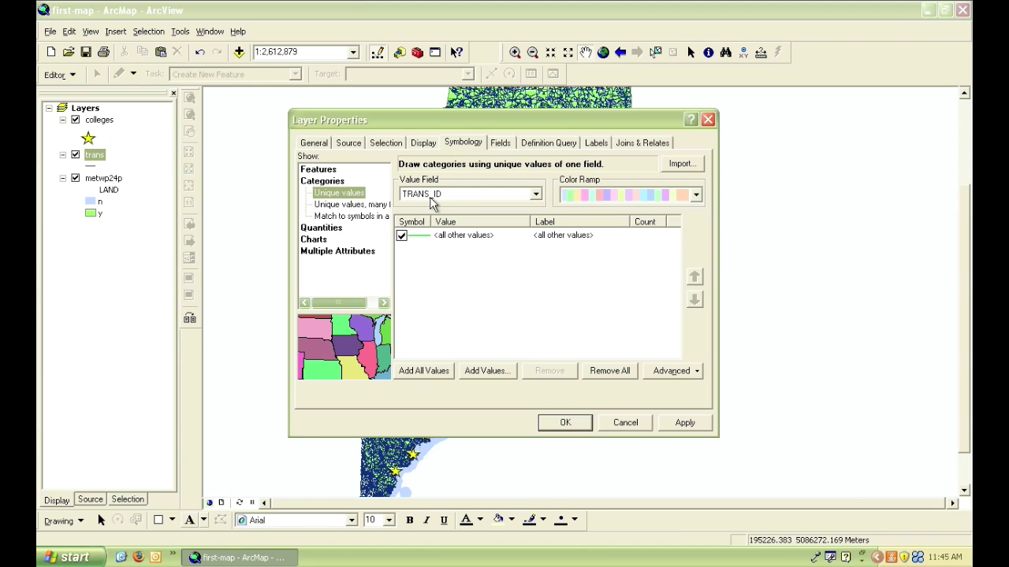
Categorize the roads by CLASS and add all values 0–6.
left_click(535, 194)
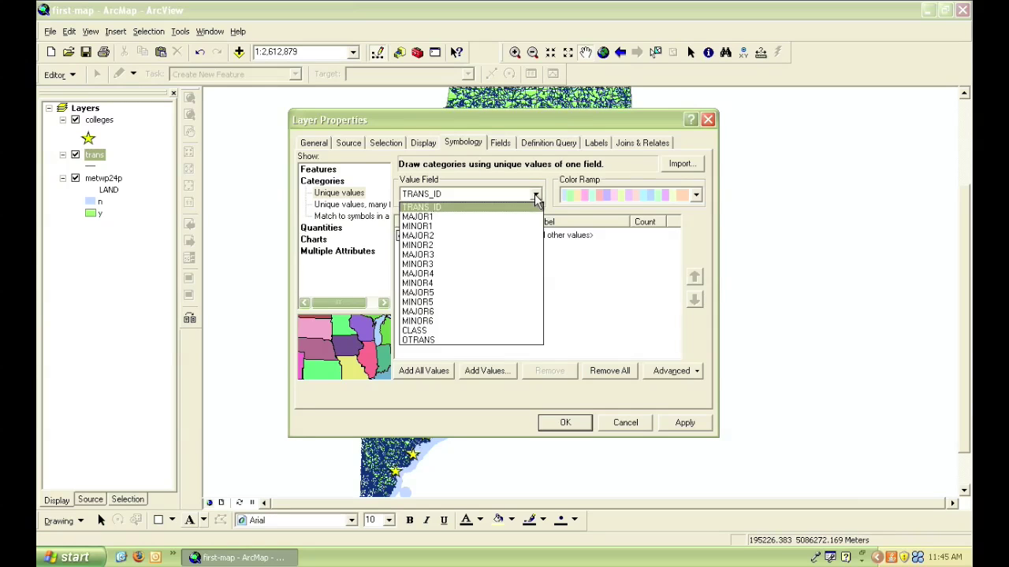
left_click(417, 330)
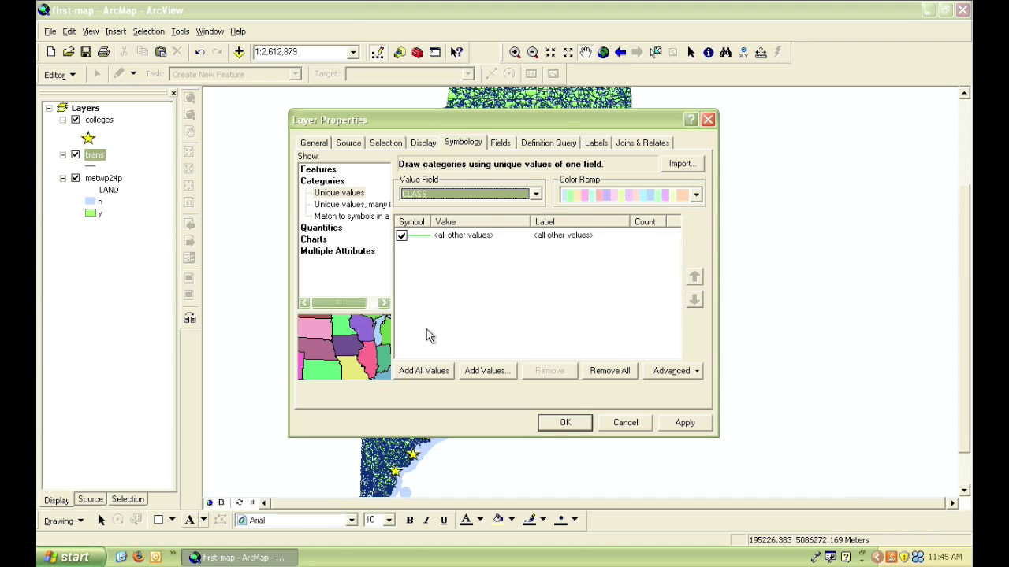
left_click(444, 369)
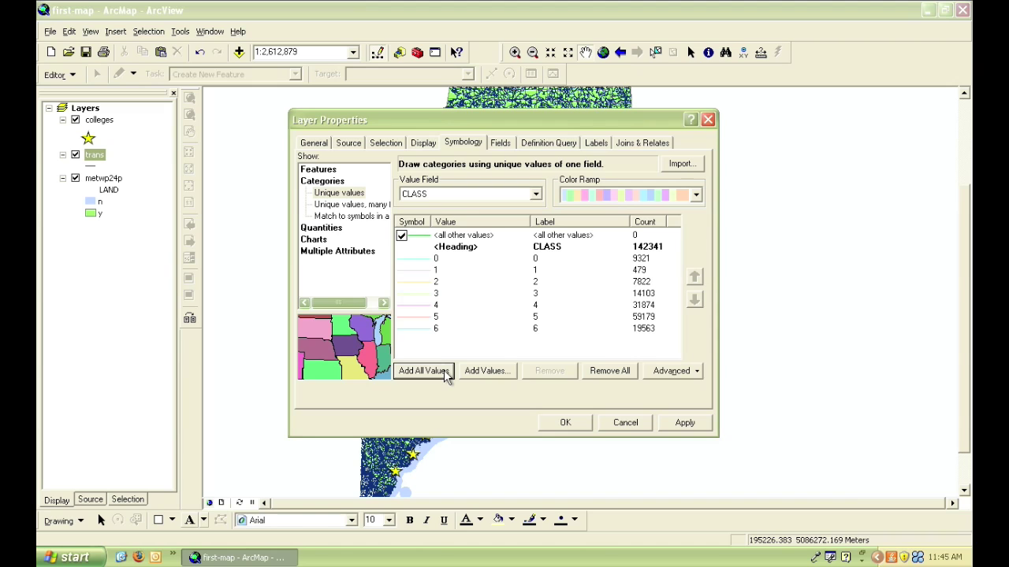
Give road class 1 the red Freeway line symbol.
double_click(418, 274)
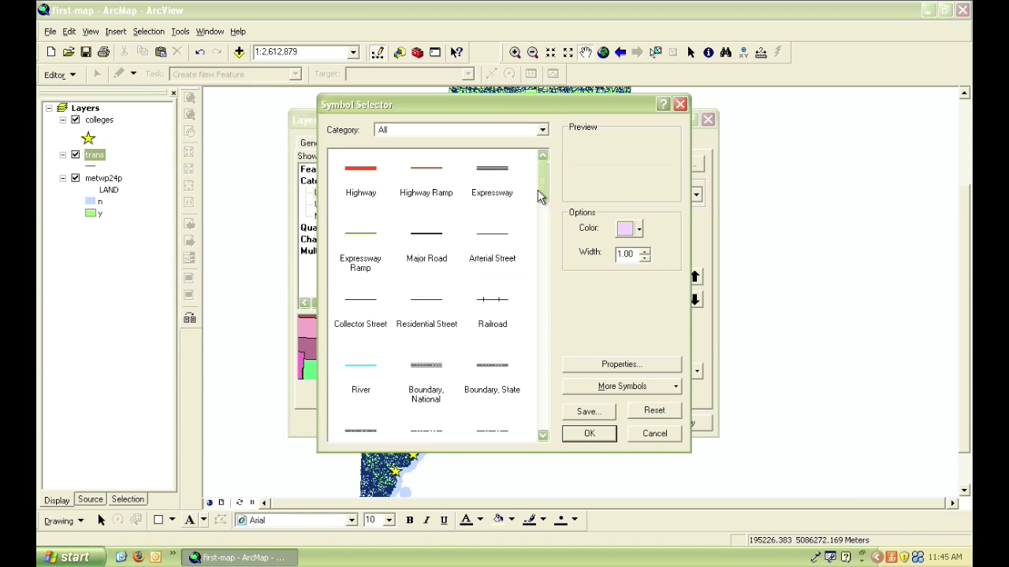
left_click_drag(542, 187, 542, 216)
left_click(509, 332)
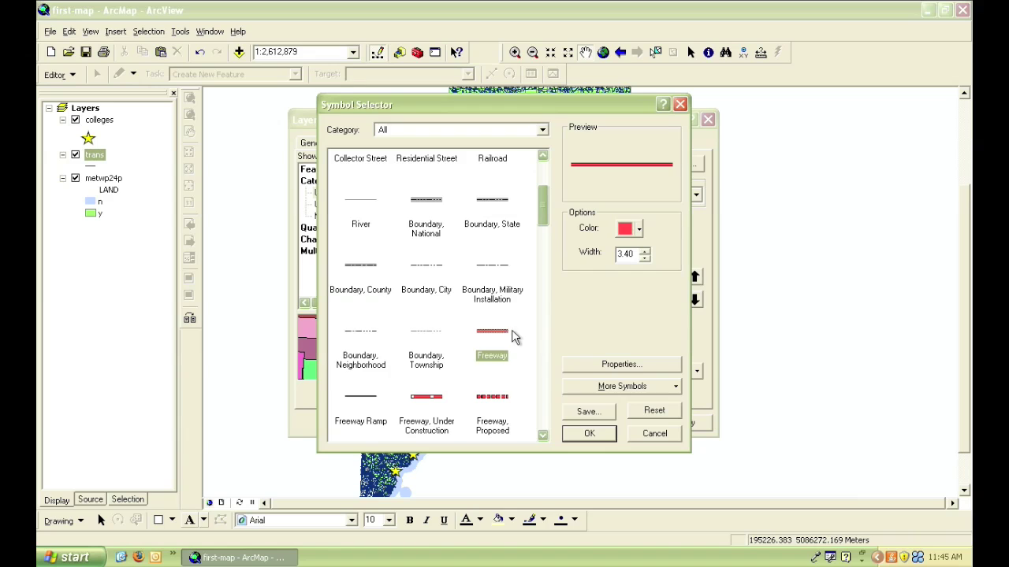
left_click(584, 434)
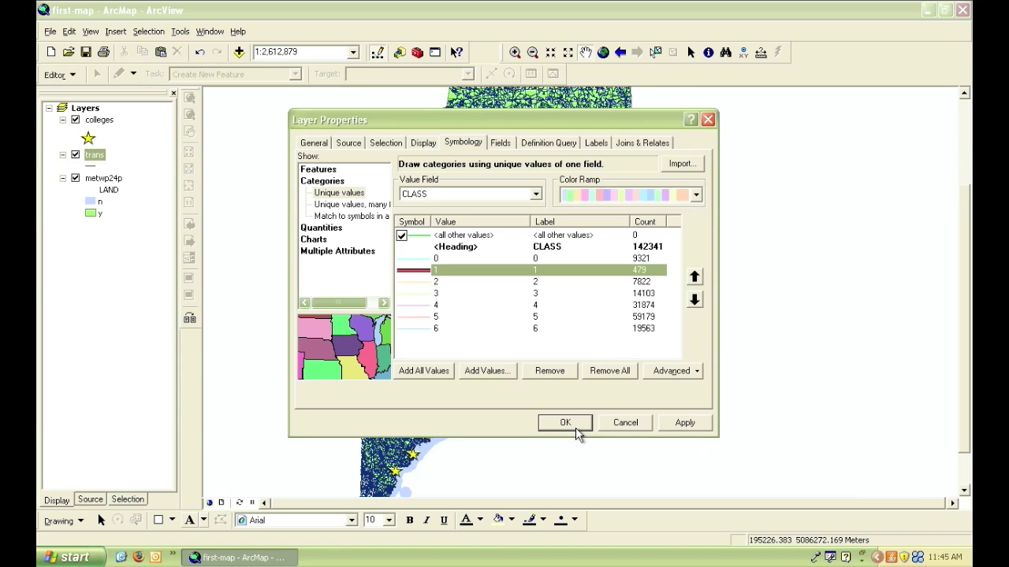
left_click(422, 258)
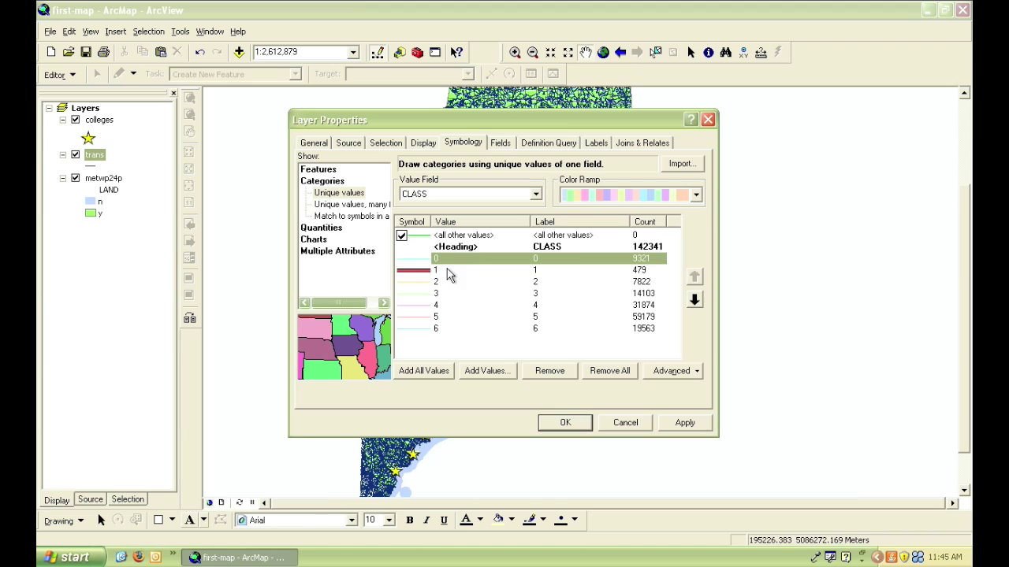
Remove road classes 0, 6, 5 and 4 and uncheck <all other values>.
left_click(544, 371)
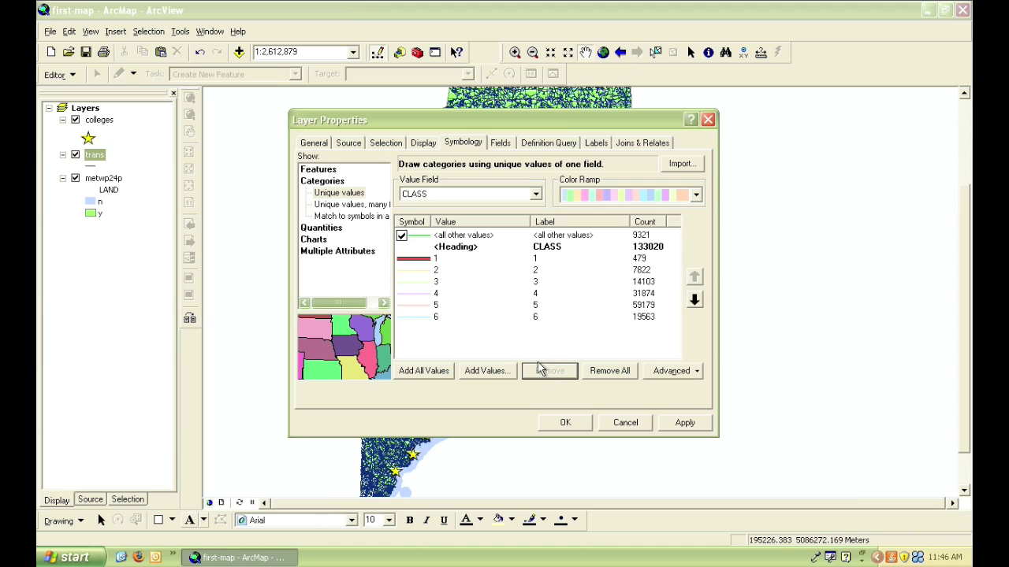
left_click(435, 317)
left_click(534, 372)
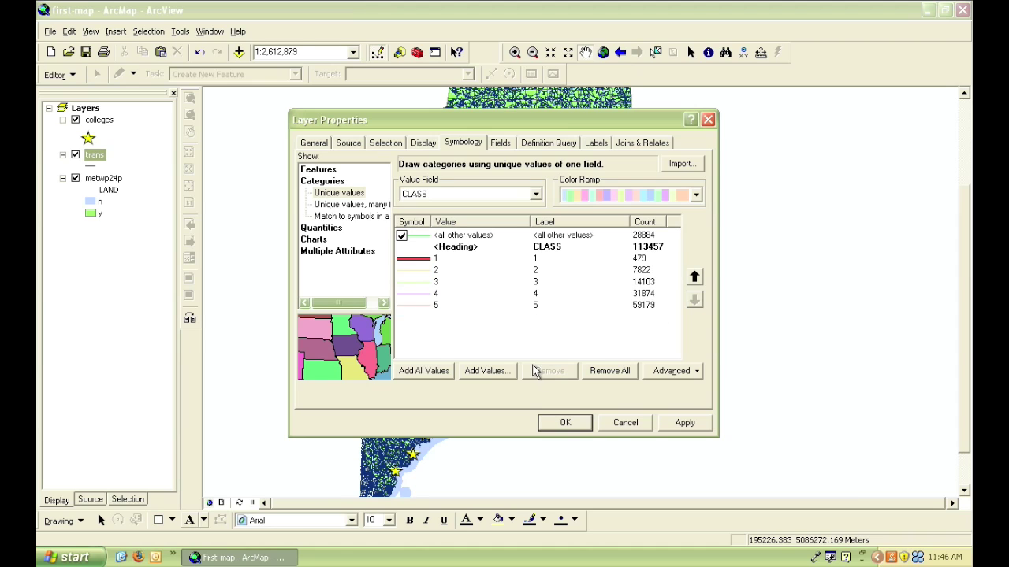
left_click(438, 306)
left_click(550, 371)
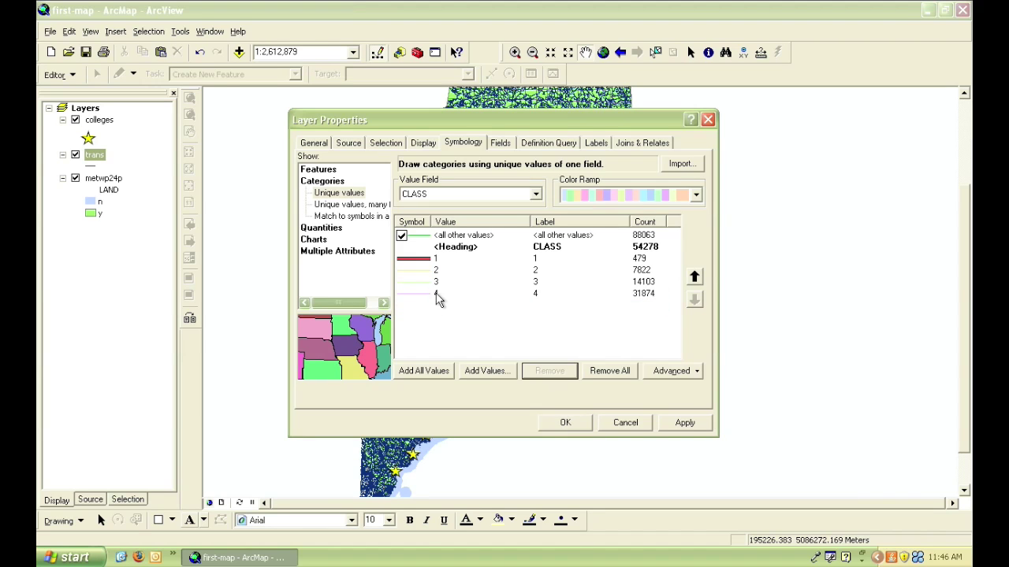
left_click(439, 294)
left_click(539, 370)
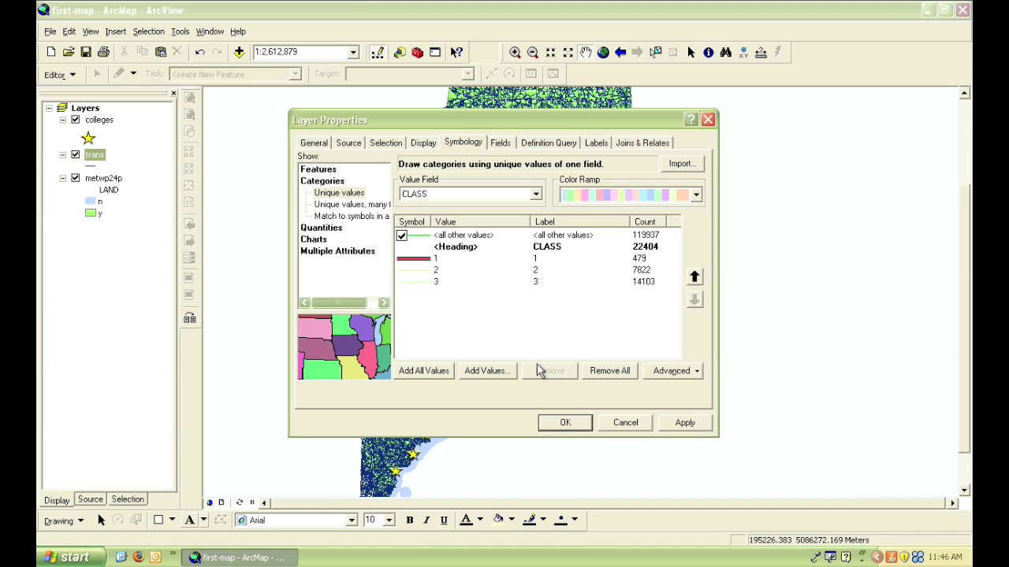
left_click(402, 236)
Restyle road class 2 as a black Major Road line 1.50 wide, replacing the interim Freeway symbol.
double_click(422, 270)
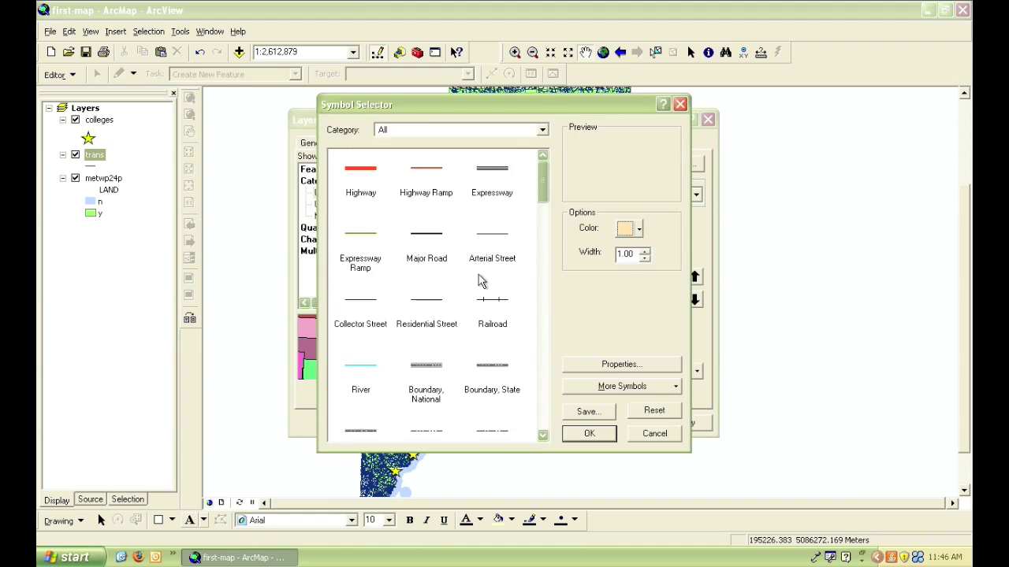
left_click_drag(548, 182, 543, 220)
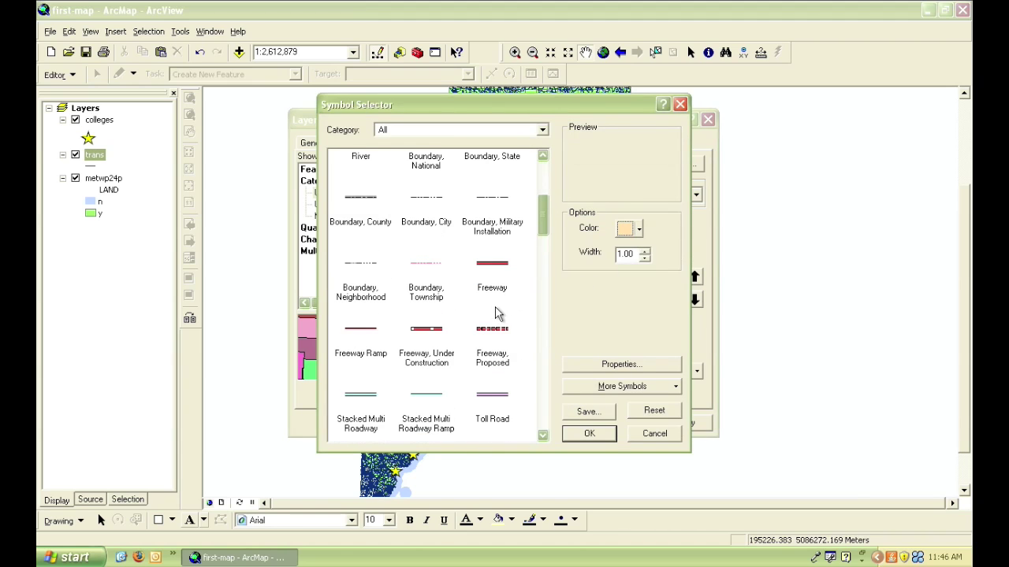
left_click(492, 287)
left_click(584, 433)
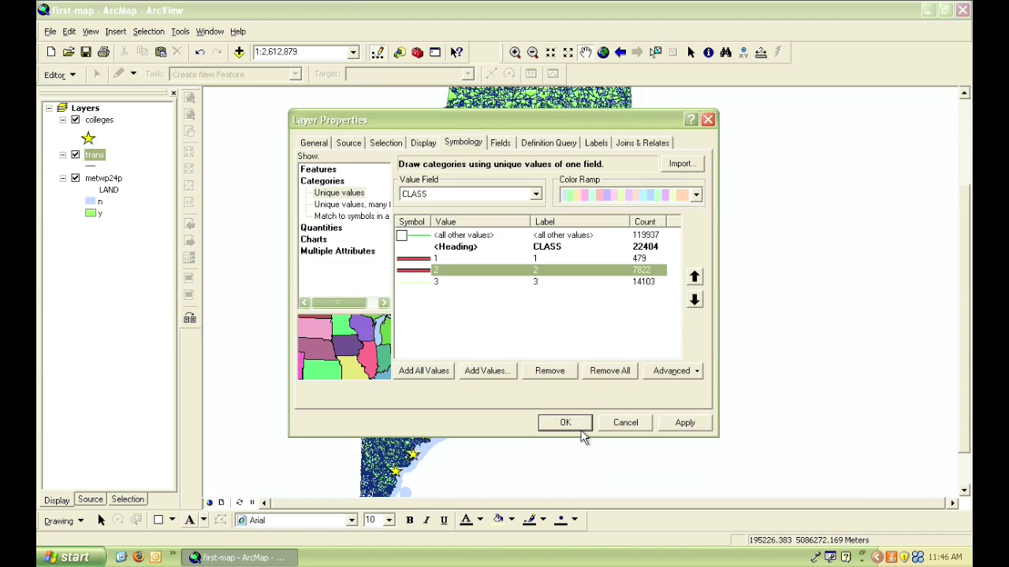
double_click(420, 273)
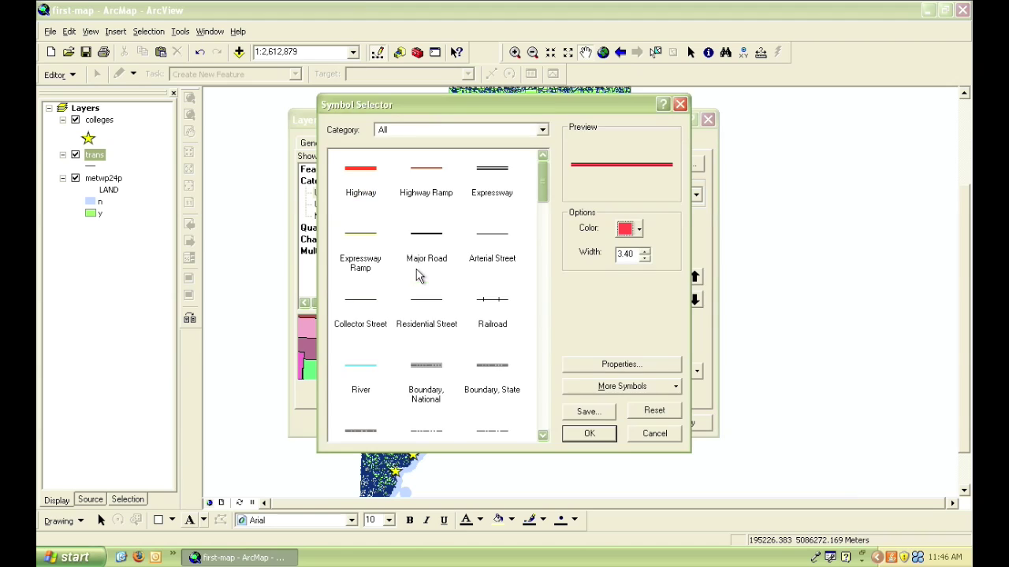
left_click(426, 247)
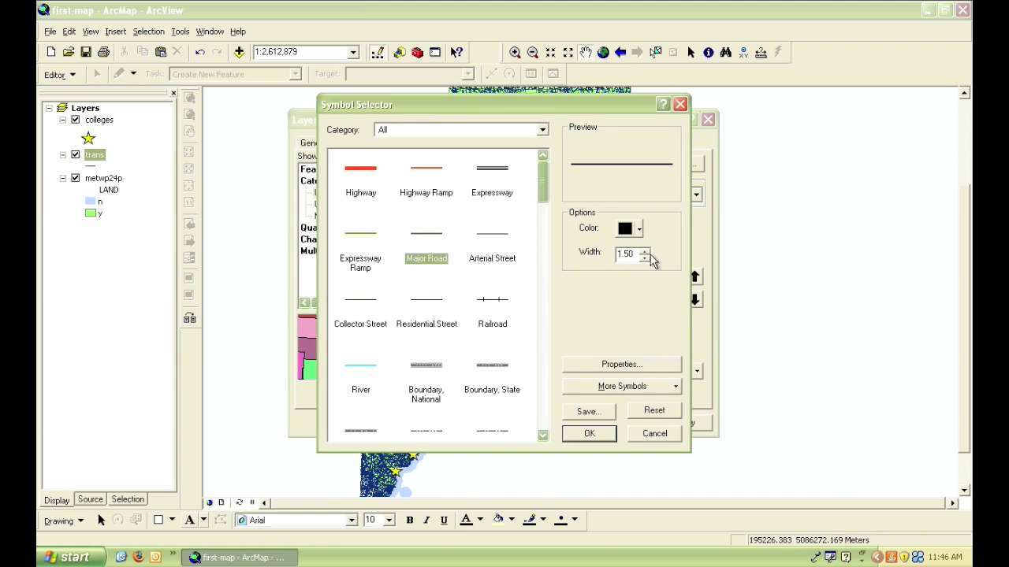
left_click(644, 250)
left_click(588, 432)
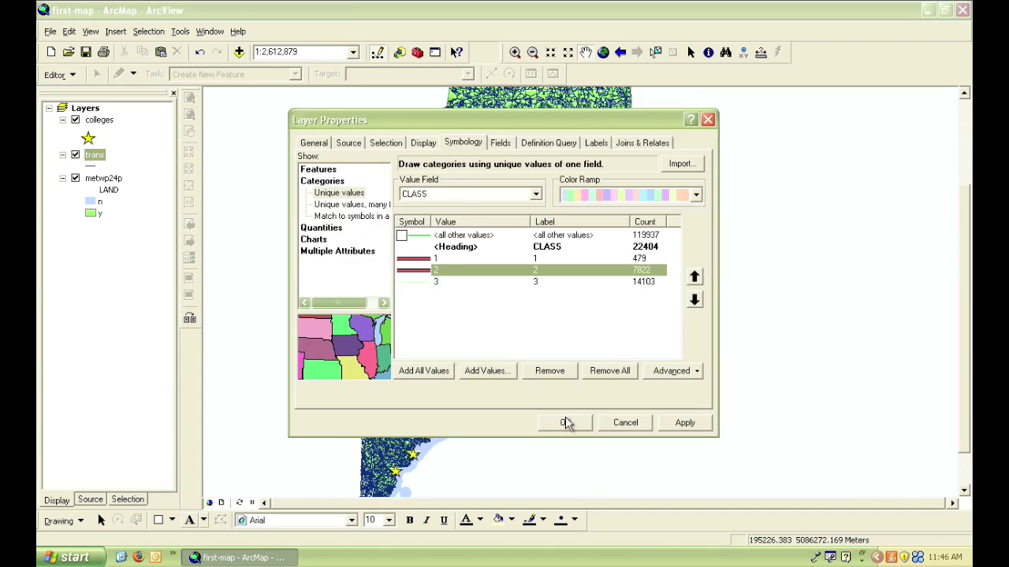
Give road class 3 the black Major Road symbol and apply the new road styles to the map.
left_click(409, 284)
double_click(409, 288)
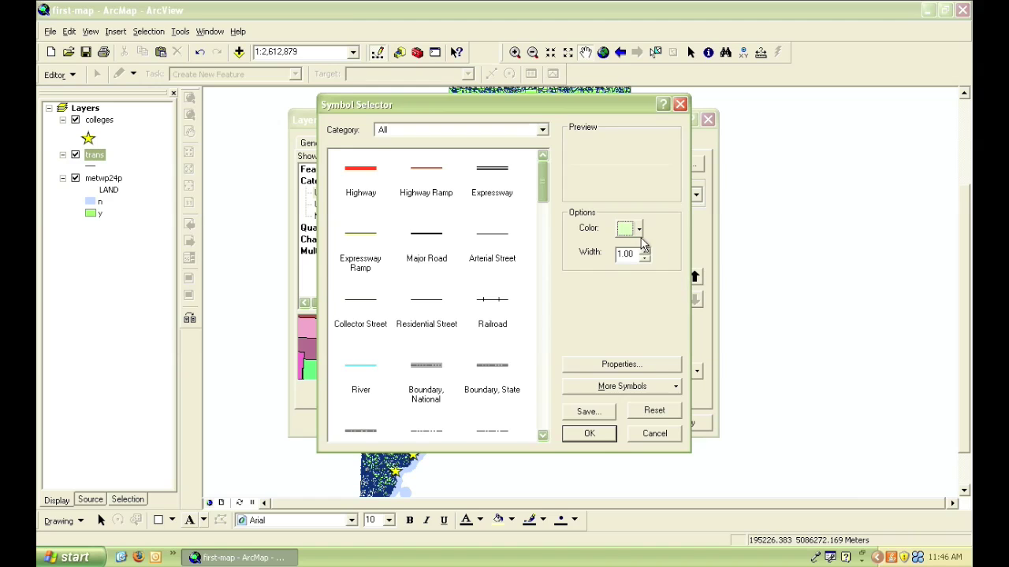
left_click(426, 259)
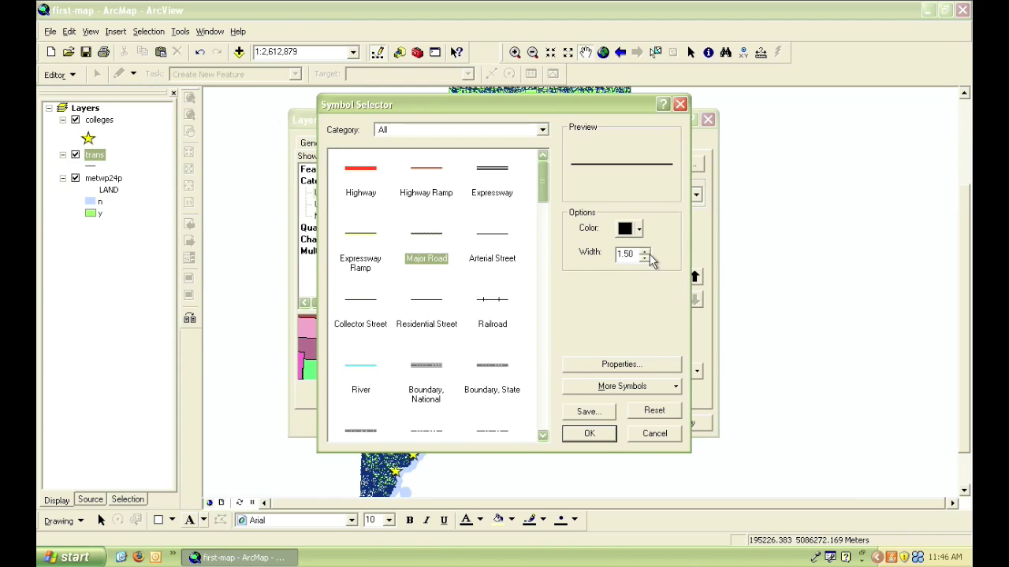
left_click(586, 434)
left_click(685, 423)
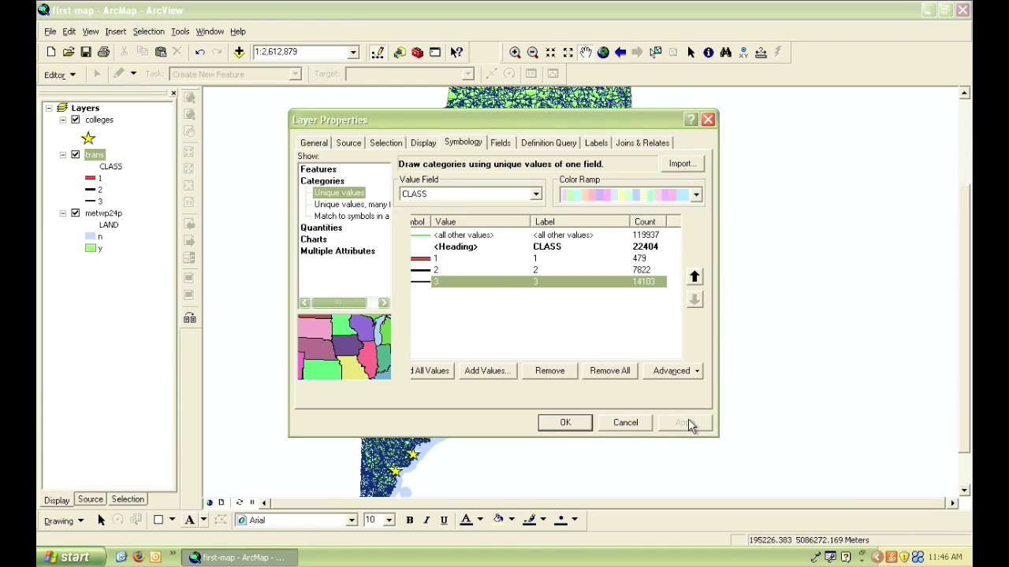
left_click_drag(654, 118, 810, 200)
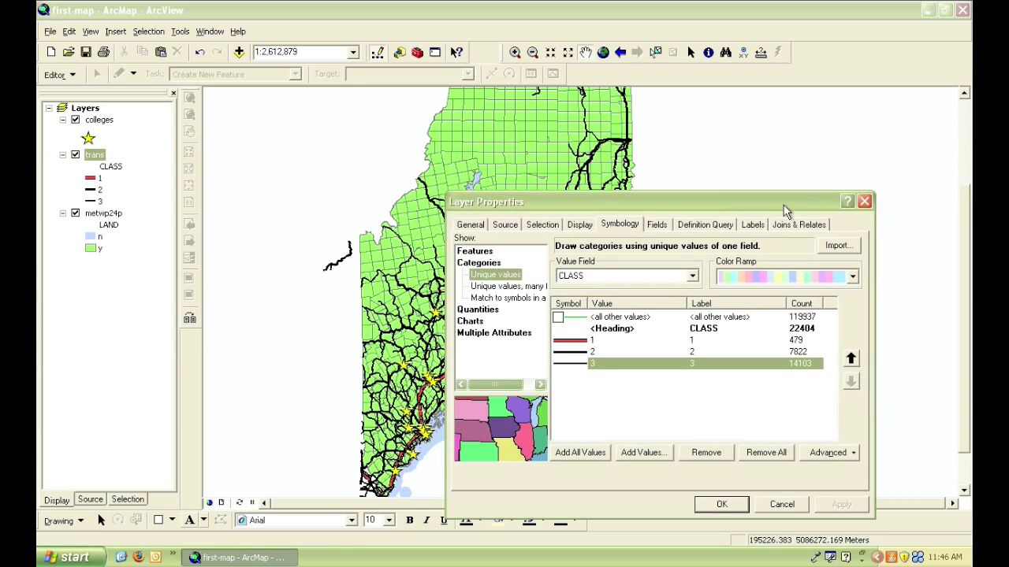